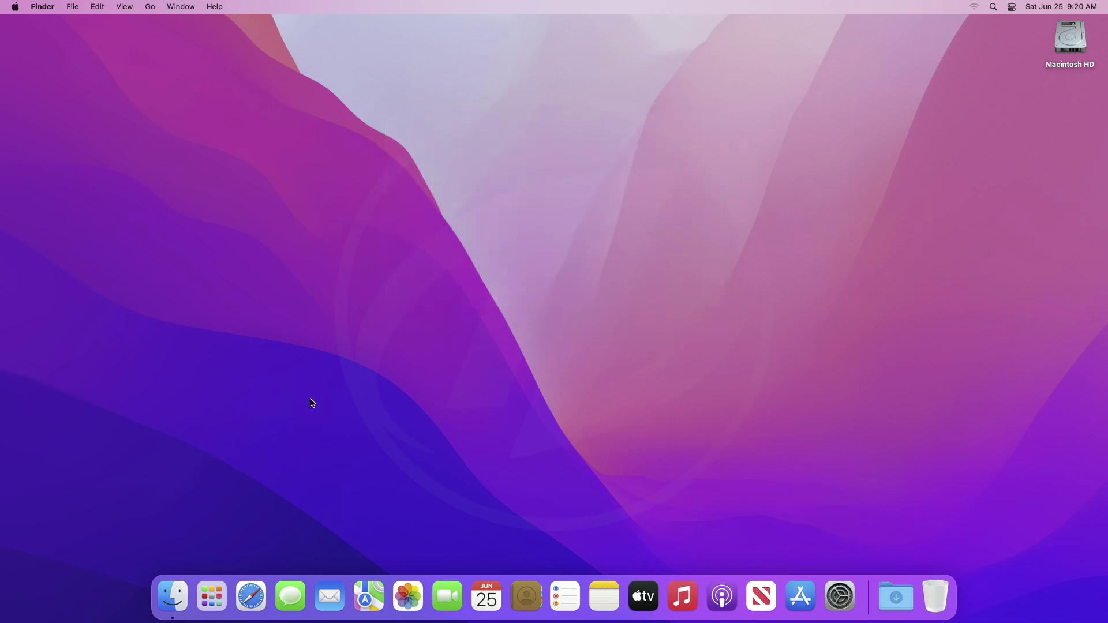
In Safari, download OpenCore-Patcher-GUI.app.zip from the 0.4.7 release assets and check its progress
{"action": "left_click", "coordinate": [250, 597]}
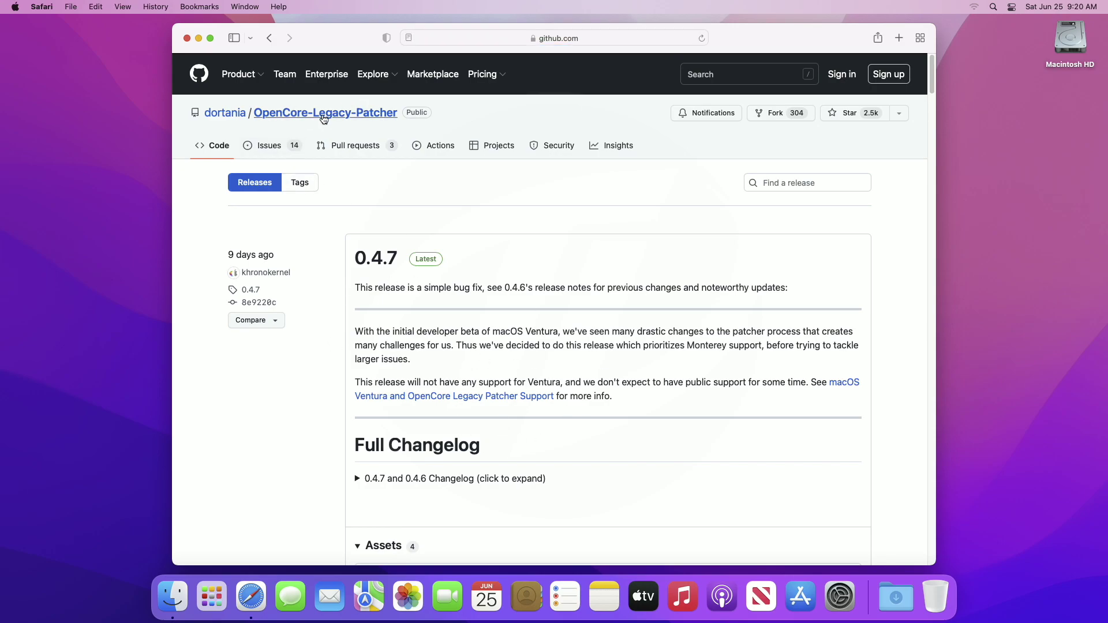
{"action": "scroll", "coordinate": [404, 346], "scroll_direction": "down", "scroll_amount": 5}
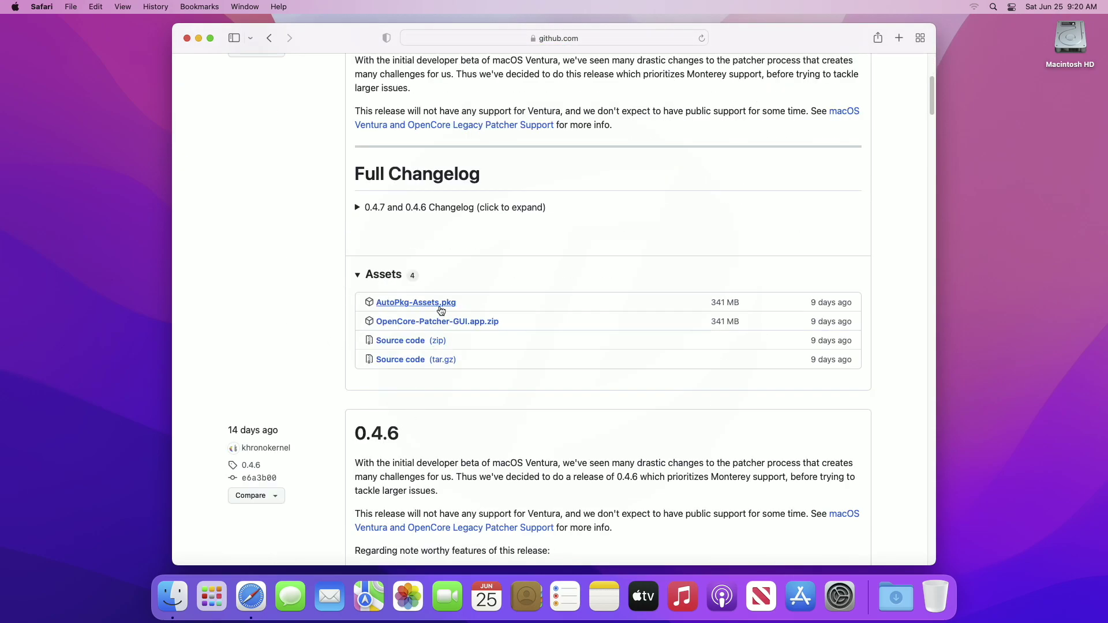
{"action": "left_click", "coordinate": [439, 321]}
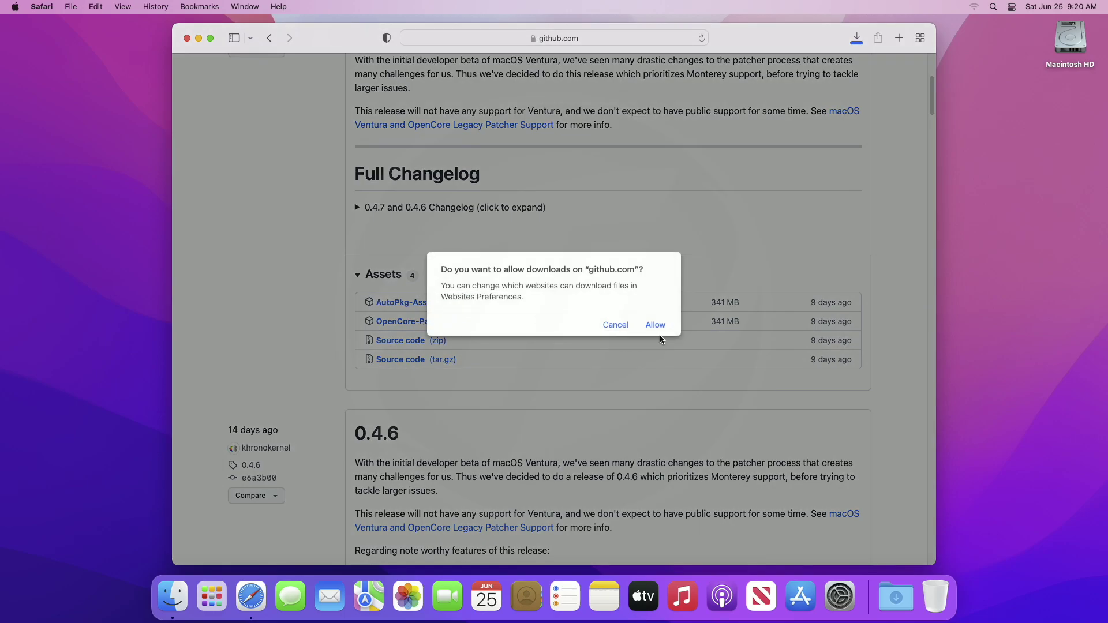
{"action": "left_click", "coordinate": [658, 327]}
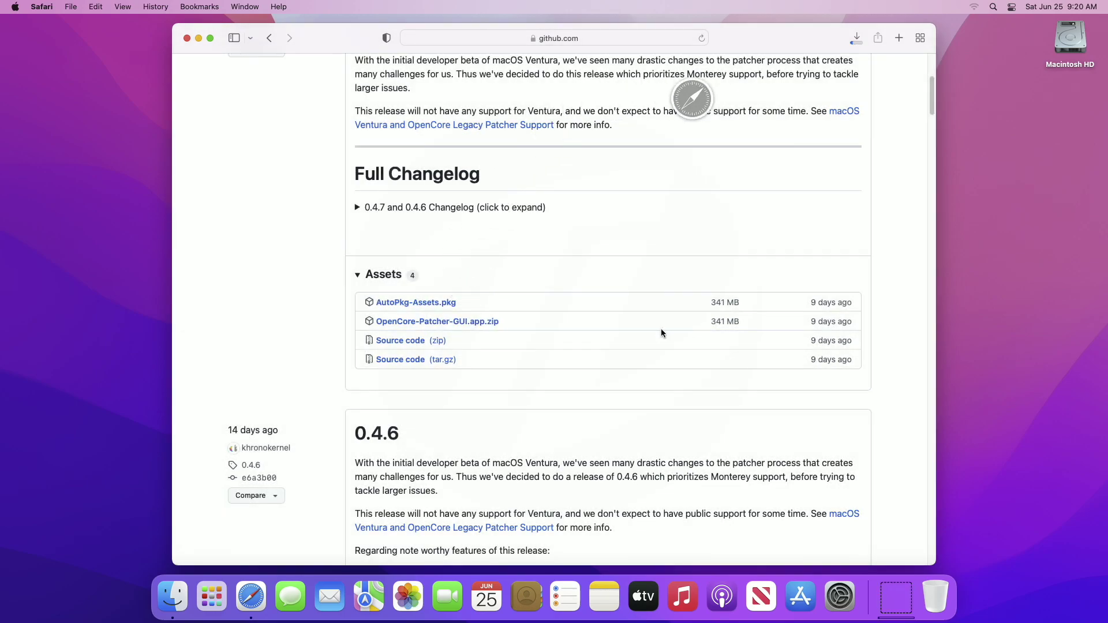
{"action": "left_click", "coordinate": [856, 38]}
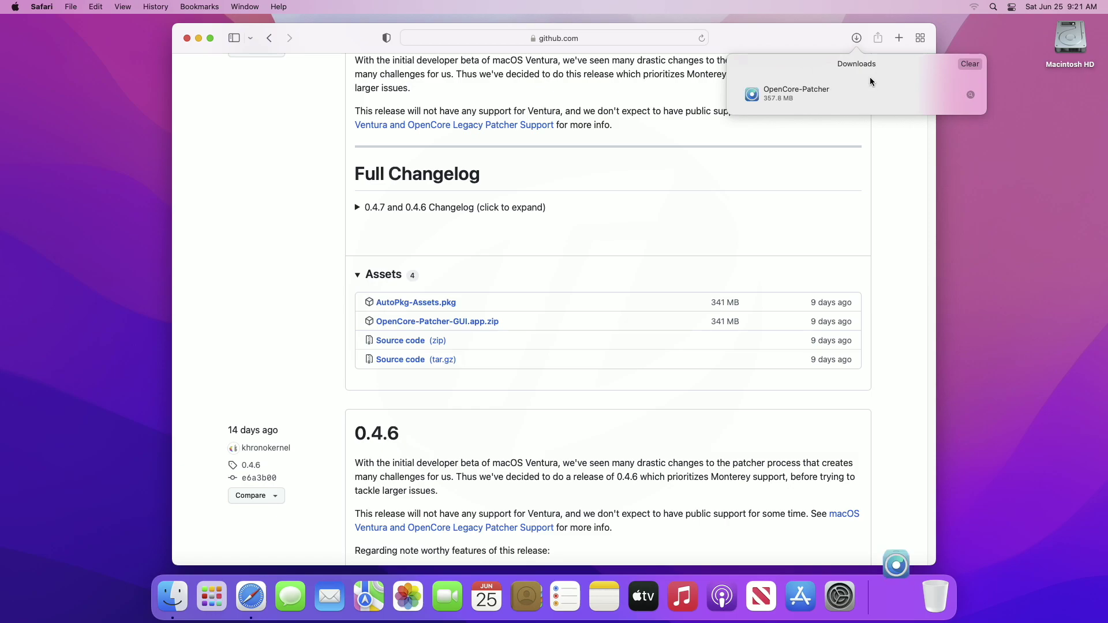
{"action": "left_click", "coordinate": [41, 6]}
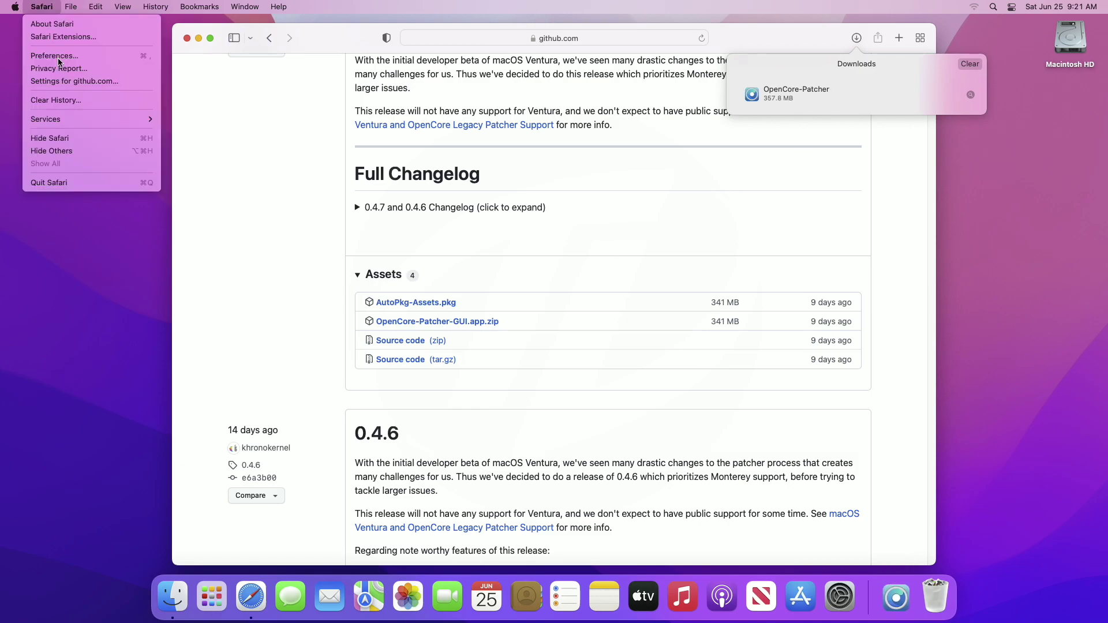
Quit Safari and move OpenCore-Patcher from Downloads onto the desktop
{"action": "left_click", "coordinate": [52, 182]}
{"action": "left_click", "coordinate": [896, 597]}
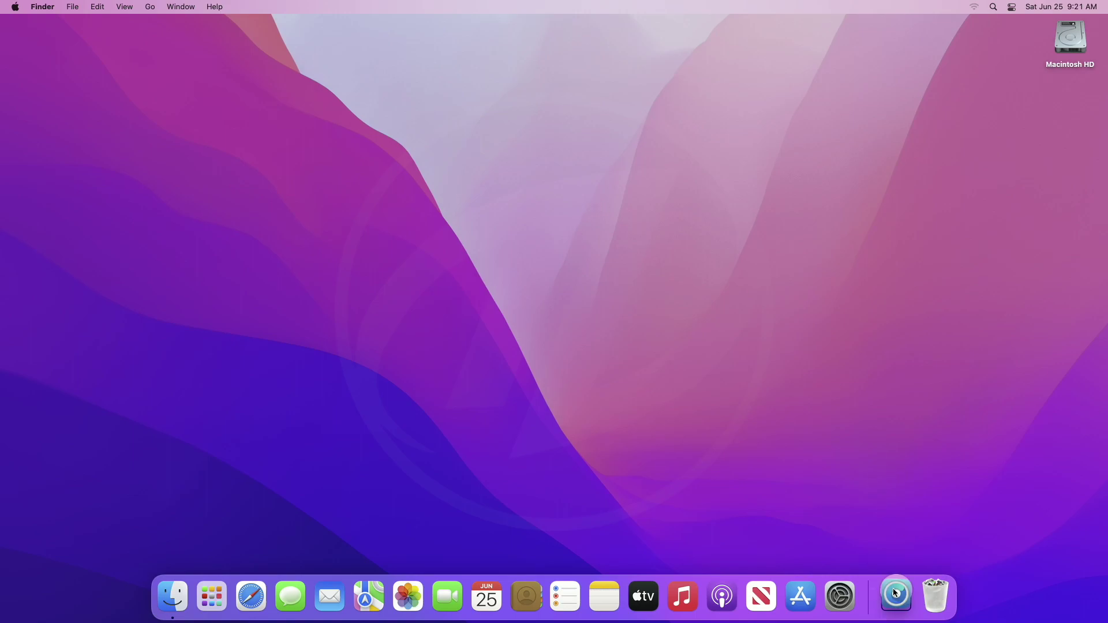
{"action": "left_click_drag", "start_coordinate": [898, 539], "coordinate": [113, 136]}
Tidy the desktop icons into a grid and launch OpenCore-Patcher with Open
{"action": "right_click", "coordinate": [238, 100]}
{"action": "left_click", "coordinate": [272, 180]}
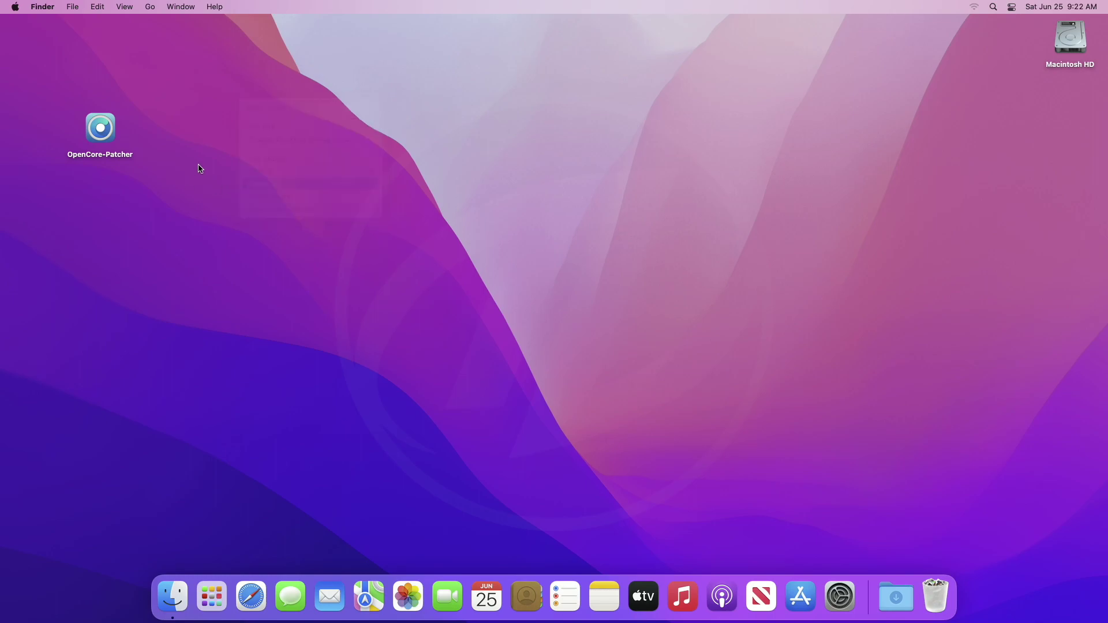
{"action": "right_click", "coordinate": [107, 108]}
{"action": "left_click", "coordinate": [113, 104]}
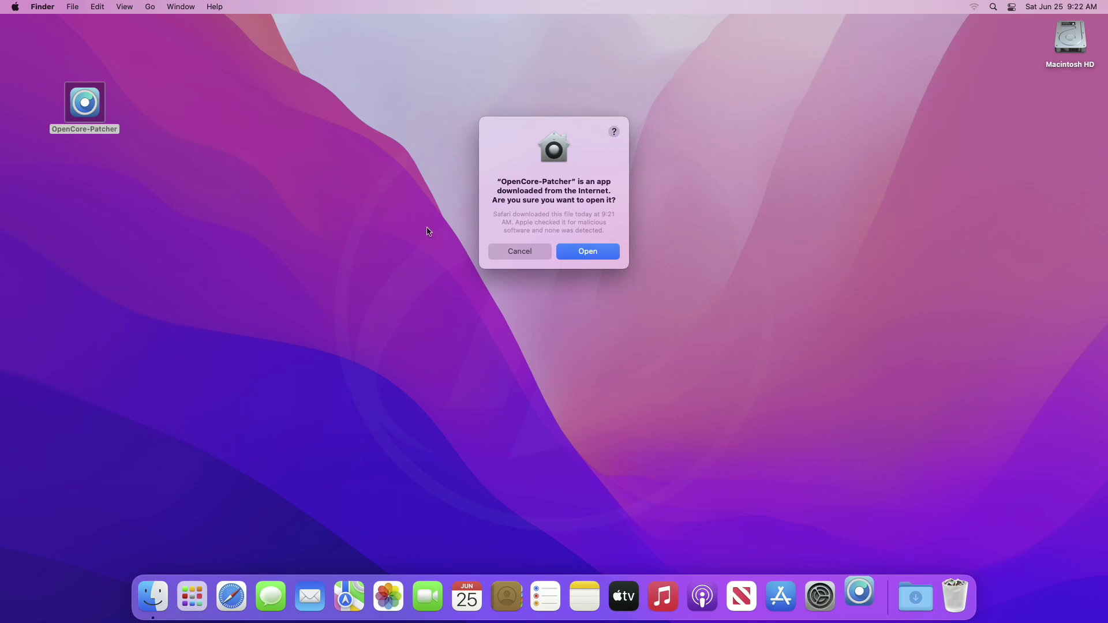
Confirm opening the downloaded app, then enable Allow native models in Settings
{"action": "left_click", "coordinate": [616, 251]}
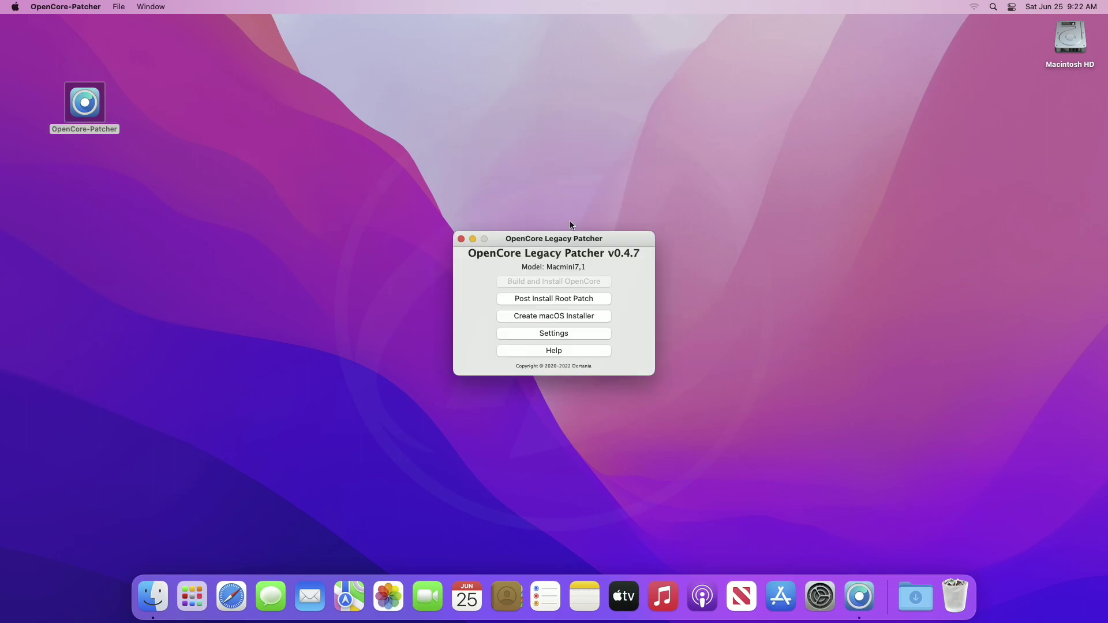
{"action": "left_click", "coordinate": [559, 333]}
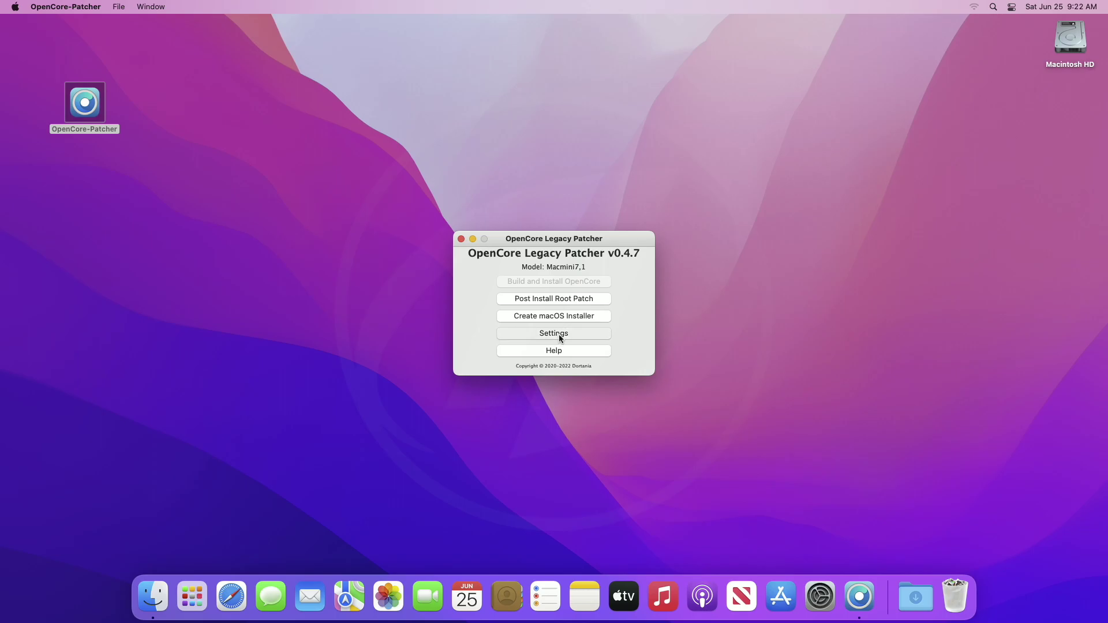
{"action": "left_click", "coordinate": [555, 325]}
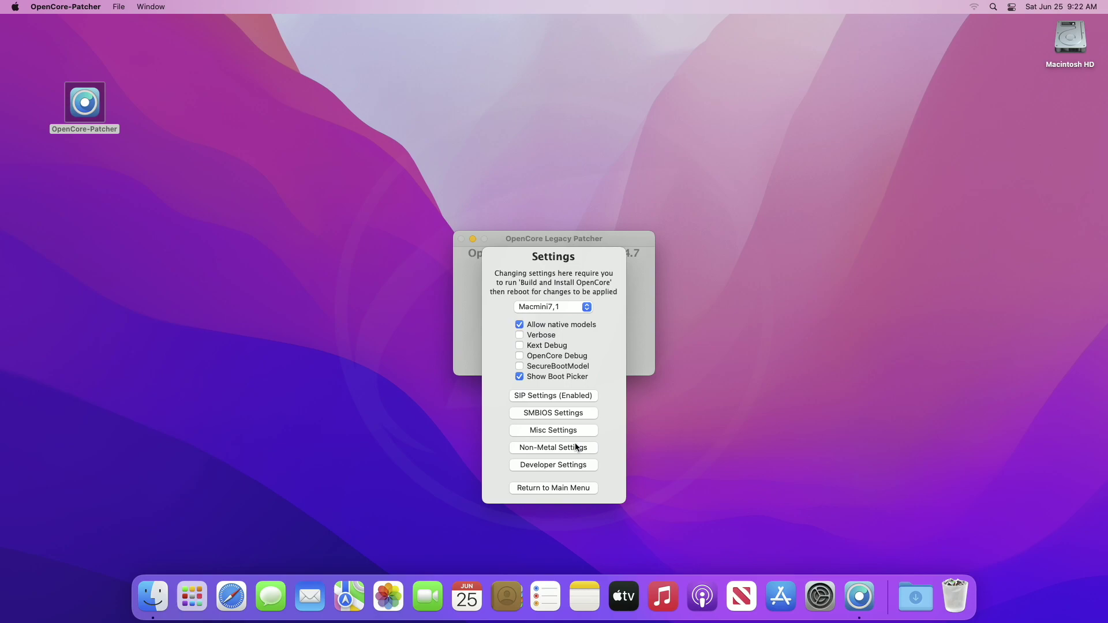
Set SMBIOS spoofing to Advanced as Macmini8,1, generate new serials, and return to the main menu
{"action": "left_click", "coordinate": [575, 413]}
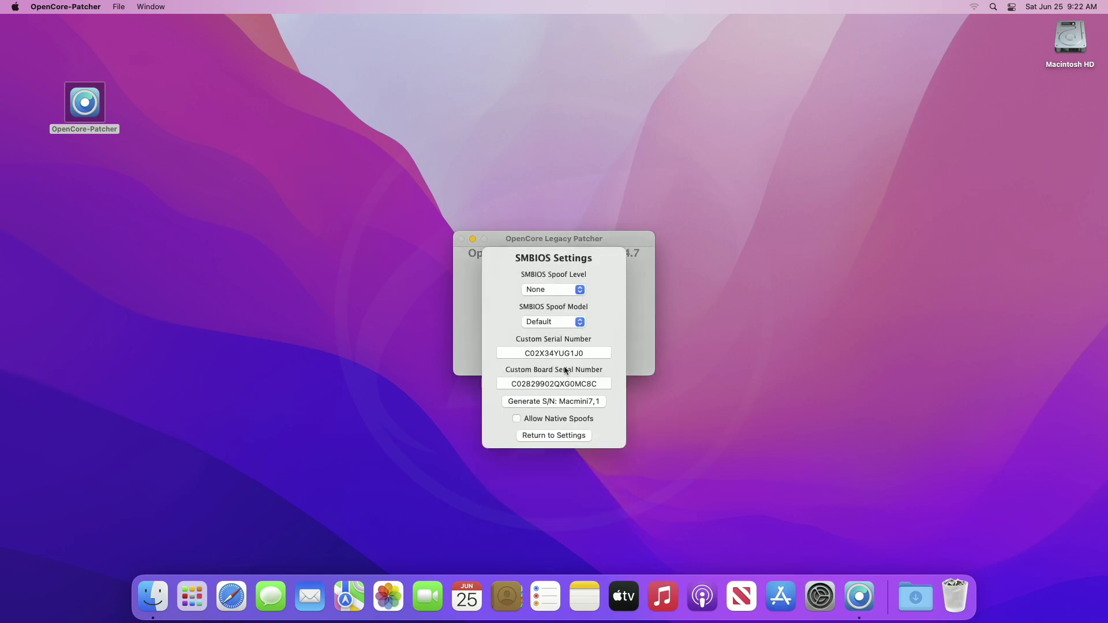
{"action": "left_click", "coordinate": [558, 293]}
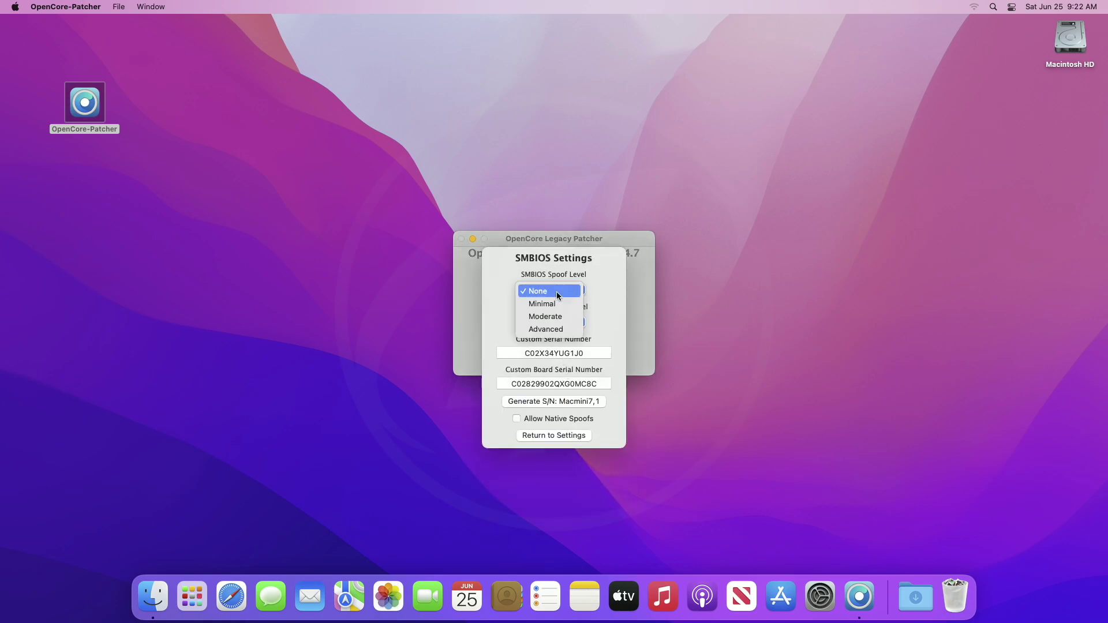
{"action": "left_click", "coordinate": [561, 328]}
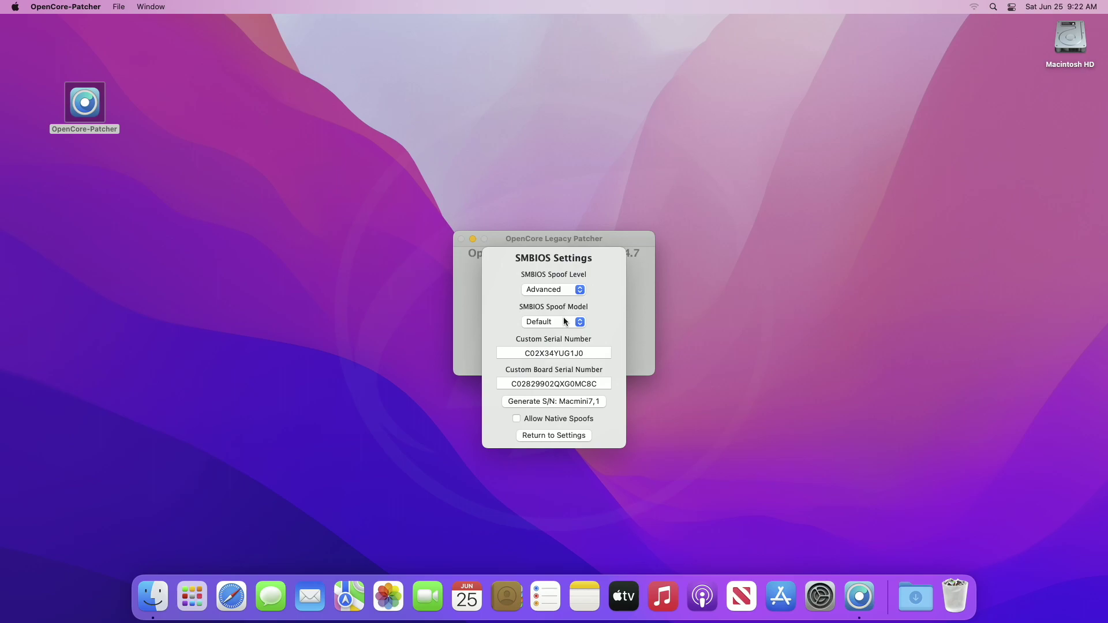
{"action": "left_click", "coordinate": [564, 319]}
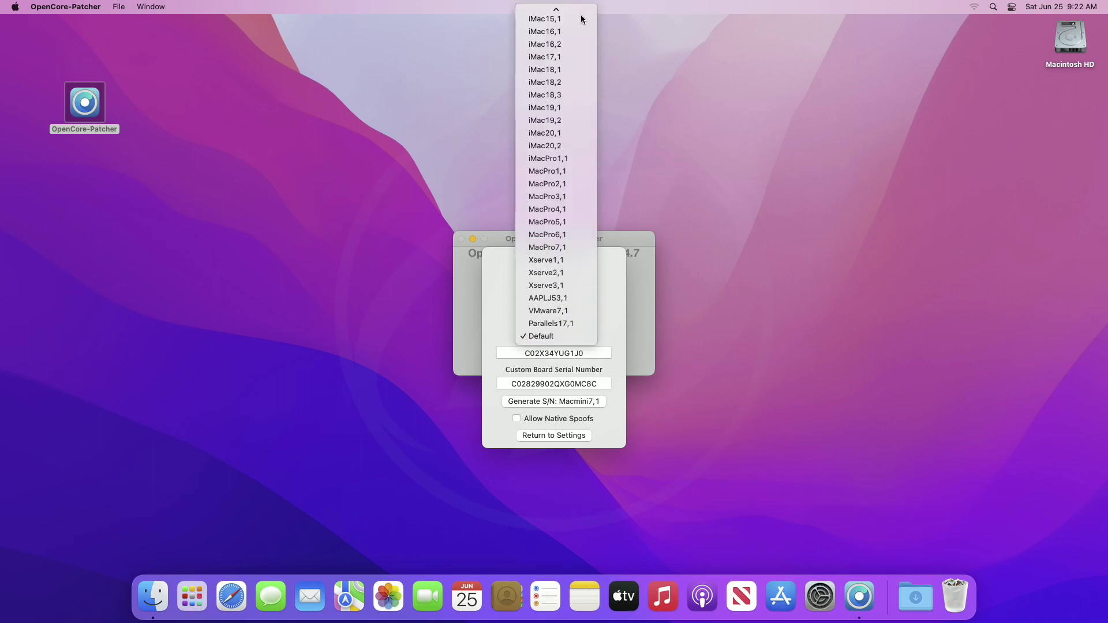
{"action": "scroll", "coordinate": [577, 18], "scroll_direction": "up", "scroll_amount": 10}
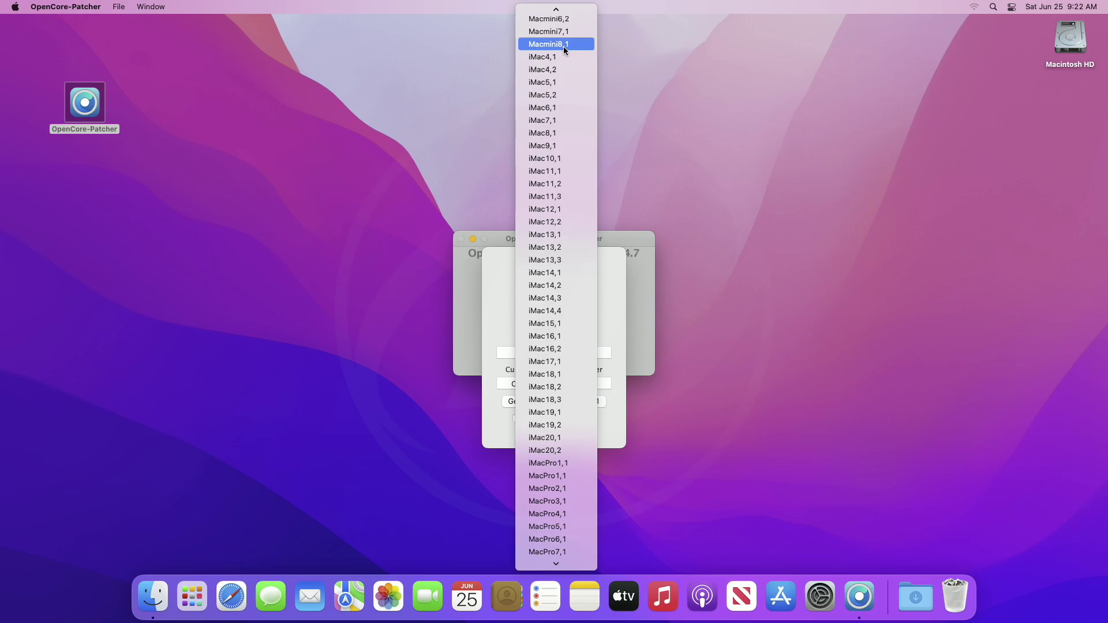
{"action": "left_click", "coordinate": [563, 45]}
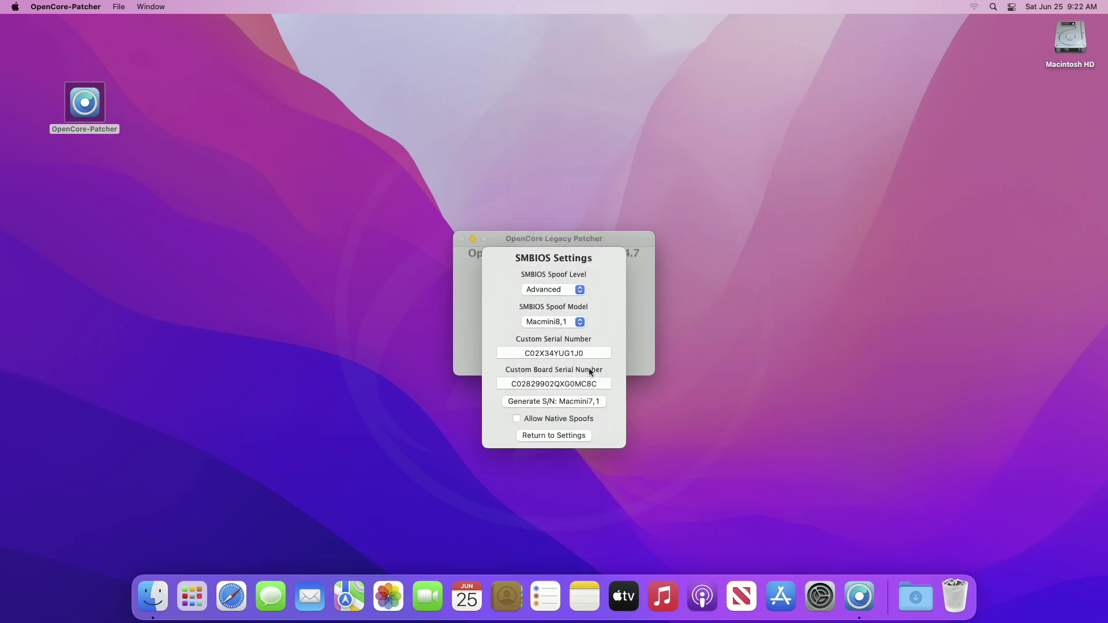
{"action": "left_click", "coordinate": [565, 401]}
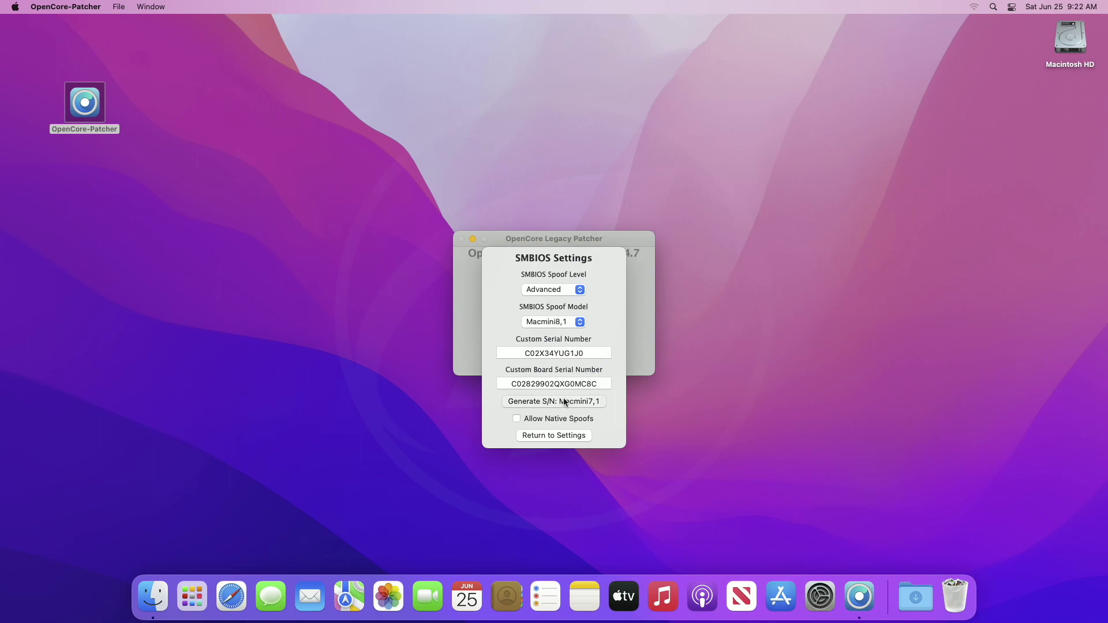
{"action": "left_click", "coordinate": [567, 435]}
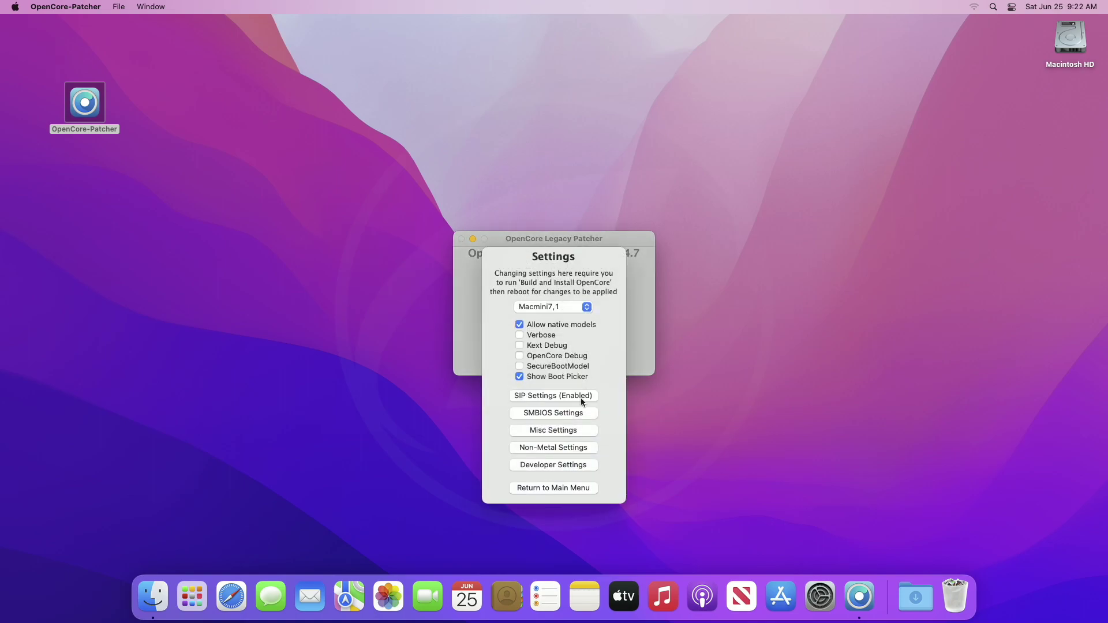
{"action": "left_click", "coordinate": [563, 487]}
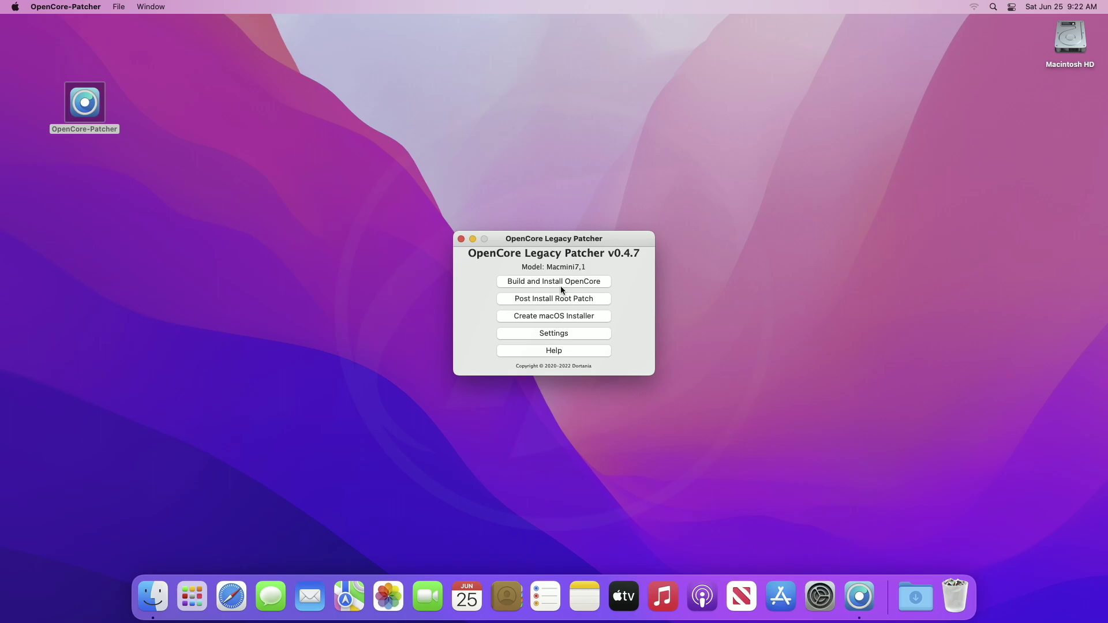
Build OpenCore and install it onto disk0's disk0s1 EFI partition
{"action": "left_click", "coordinate": [562, 282]}
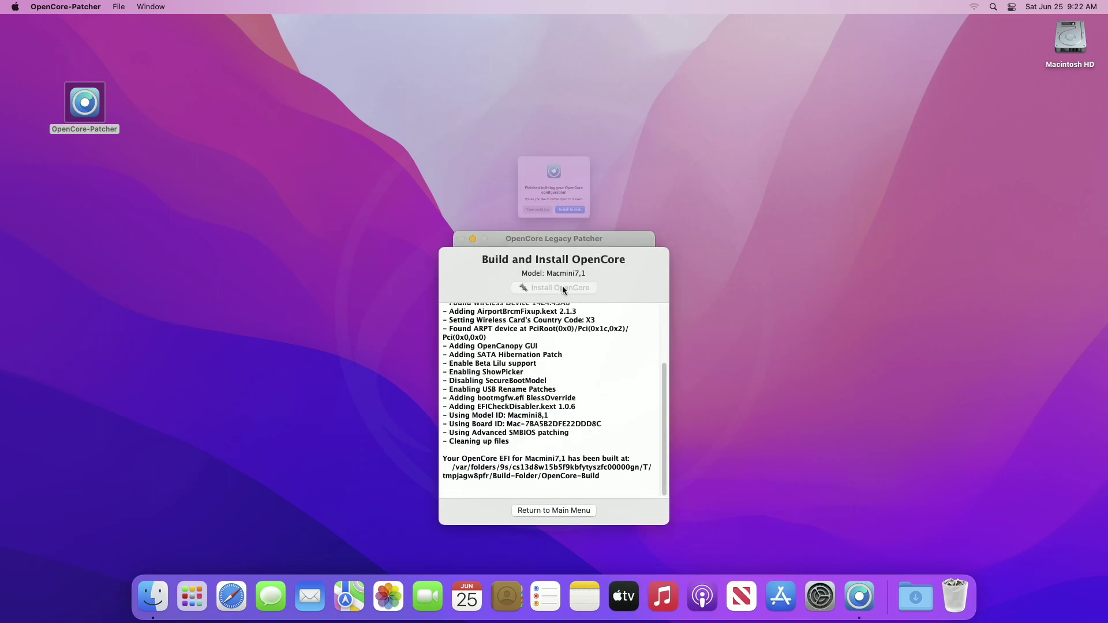
{"action": "left_click", "coordinate": [575, 235]}
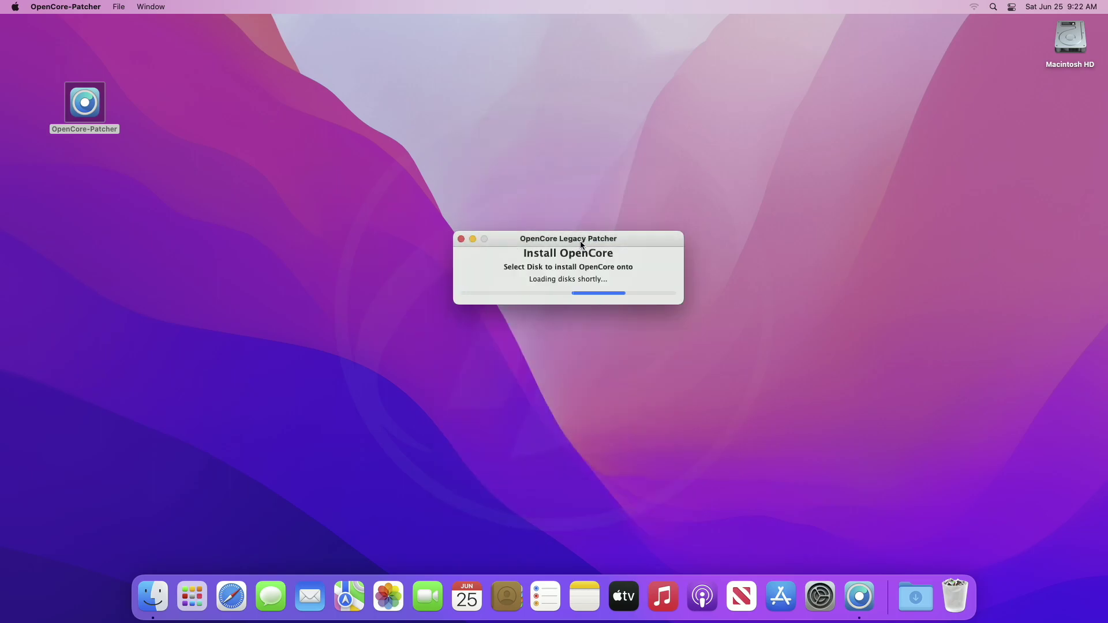
{"action": "left_click", "coordinate": [588, 304]}
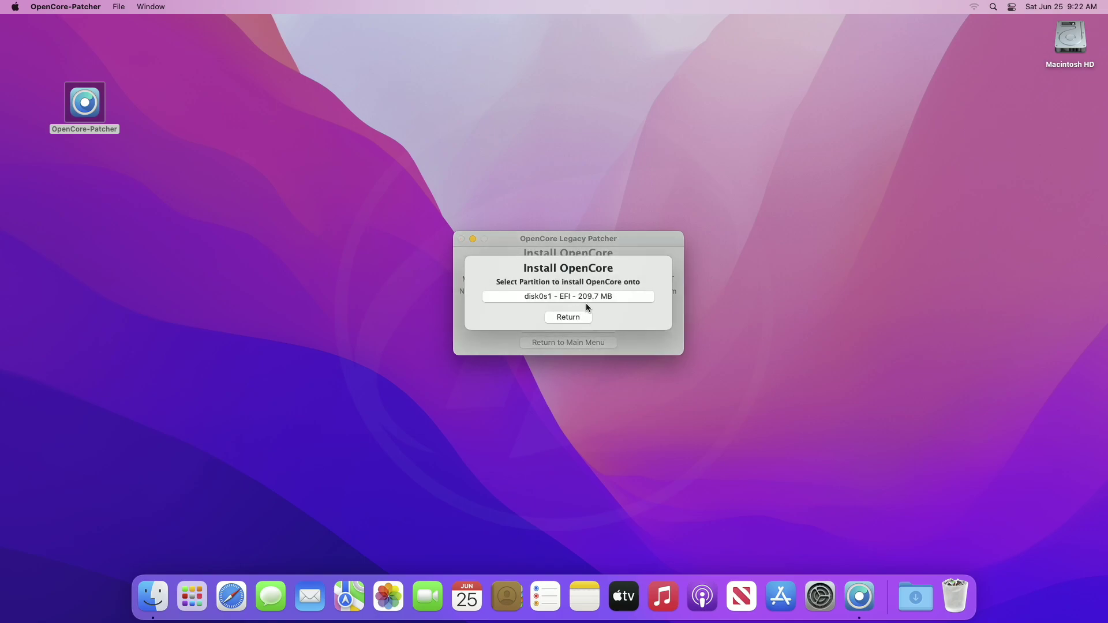
{"action": "left_click", "coordinate": [586, 297]}
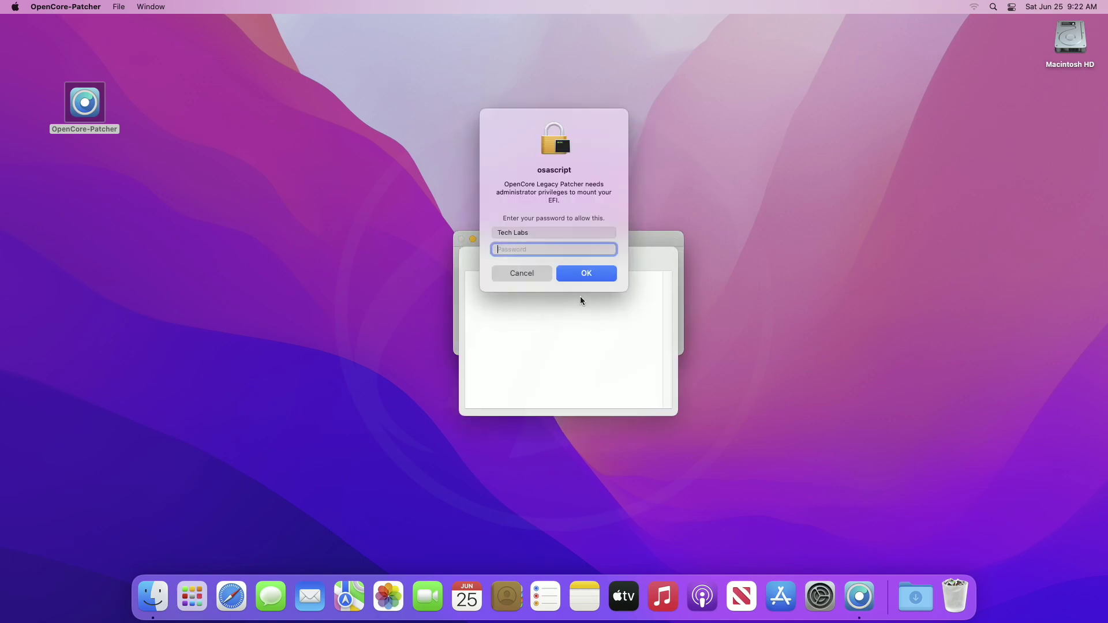
Authorise with the administrator password and allow the patcher Desktop folder access
{"action": "type", "text": "*****"}
{"action": "key", "text": "Return"}
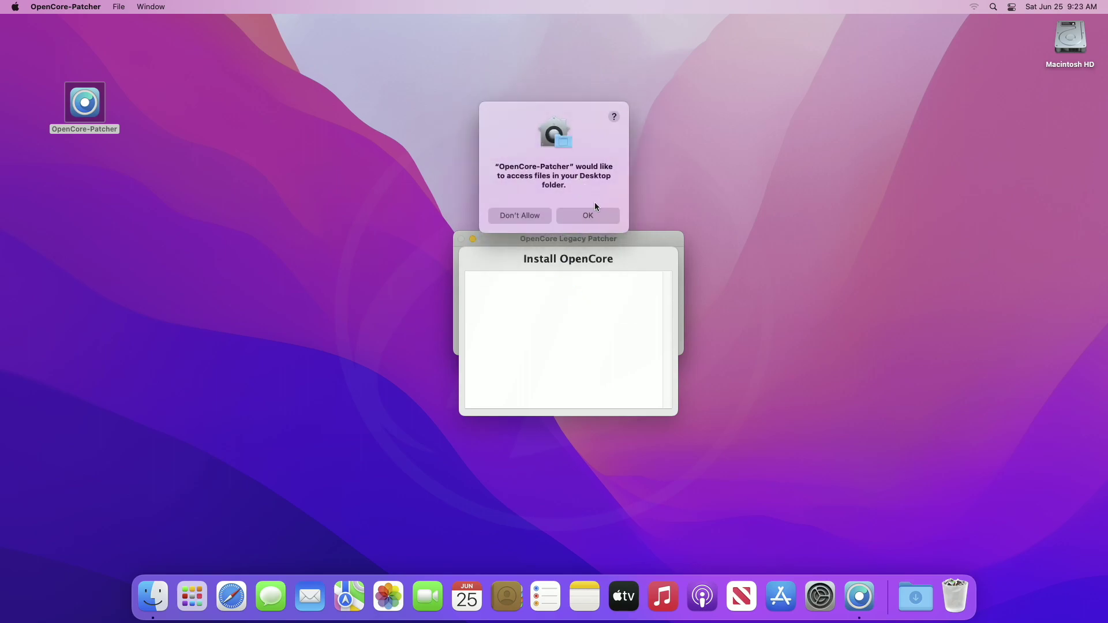
{"action": "left_click", "coordinate": [596, 216]}
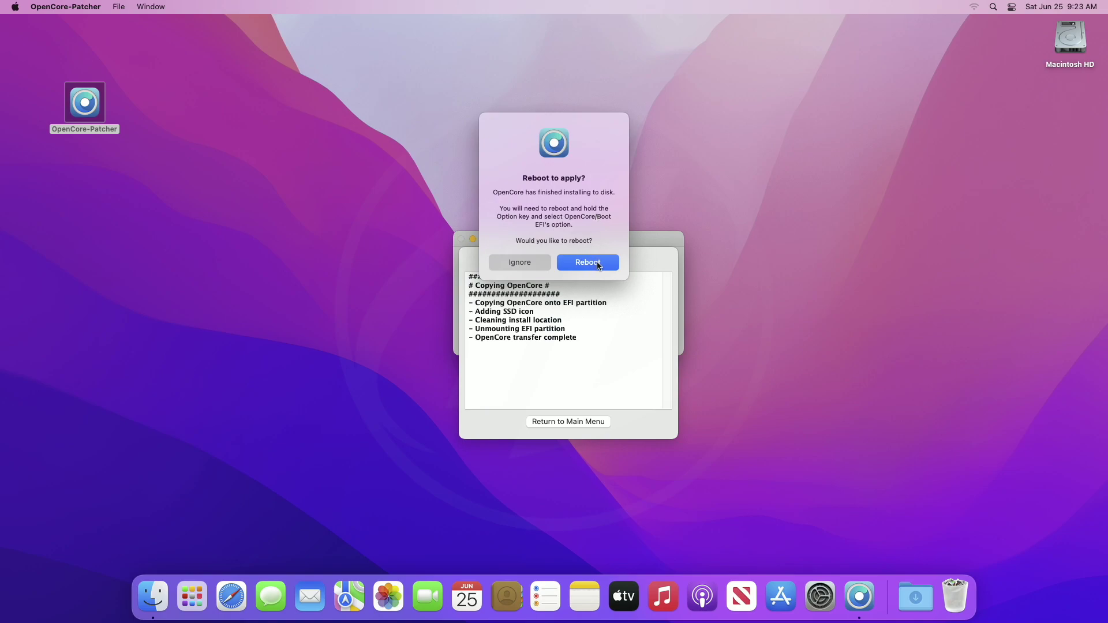
Reboot the Mac to apply the newly installed OpenCore
{"action": "left_click", "coordinate": [597, 264]}
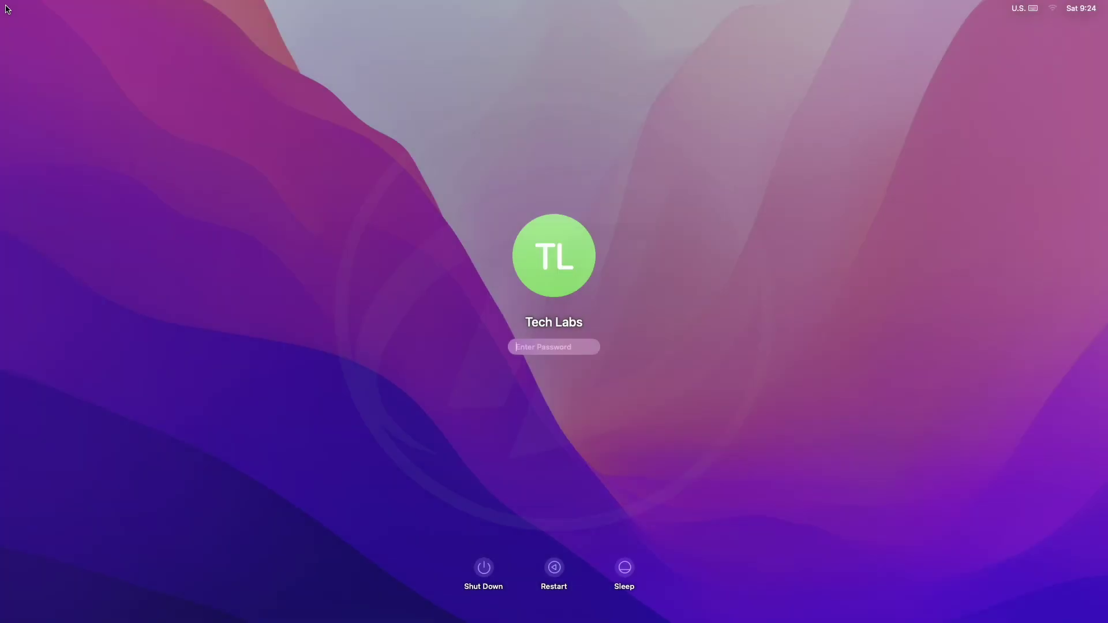
Enter the account password to log back in
{"action": "type", "text": "****"}
{"action": "key", "text": "Return"}
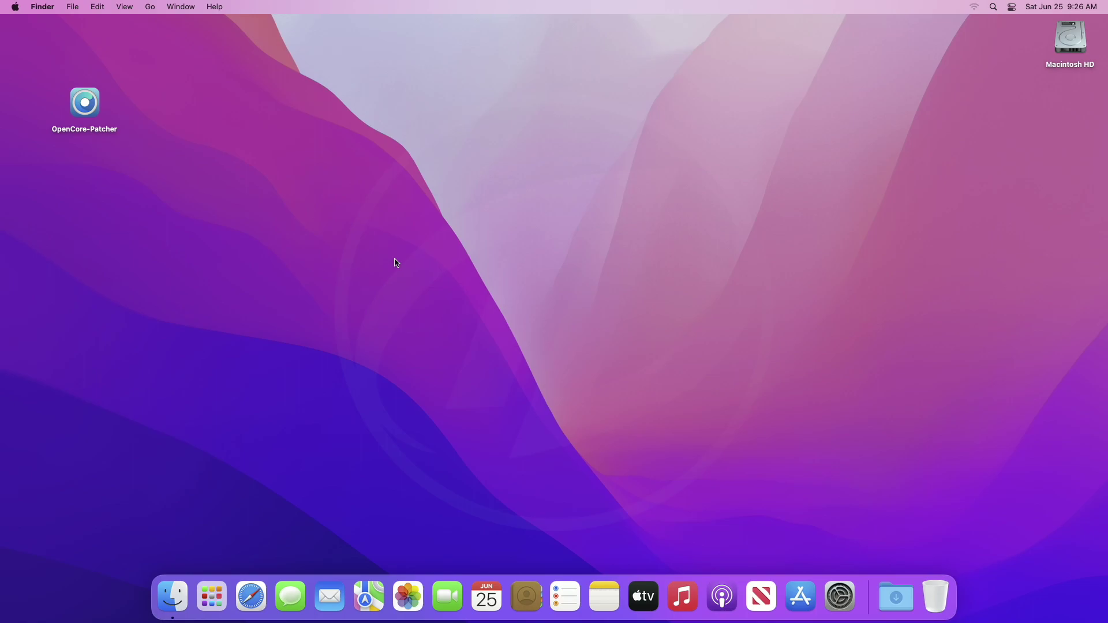
In Brave, save the macOS 13 beta access utility from betaprofiles.com, then quit Brave
{"action": "left_click", "coordinate": [211, 596]}
{"action": "left_click", "coordinate": [179, 476]}
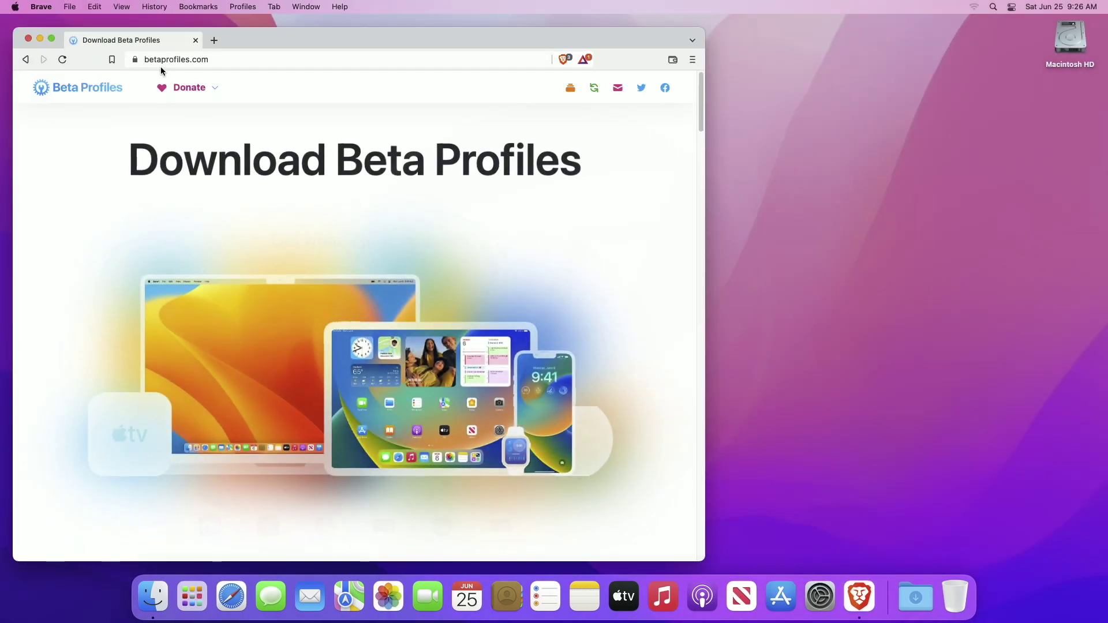
{"action": "scroll", "coordinate": [320, 313], "scroll_direction": "down", "scroll_amount": 4}
{"action": "left_click", "coordinate": [455, 456]}
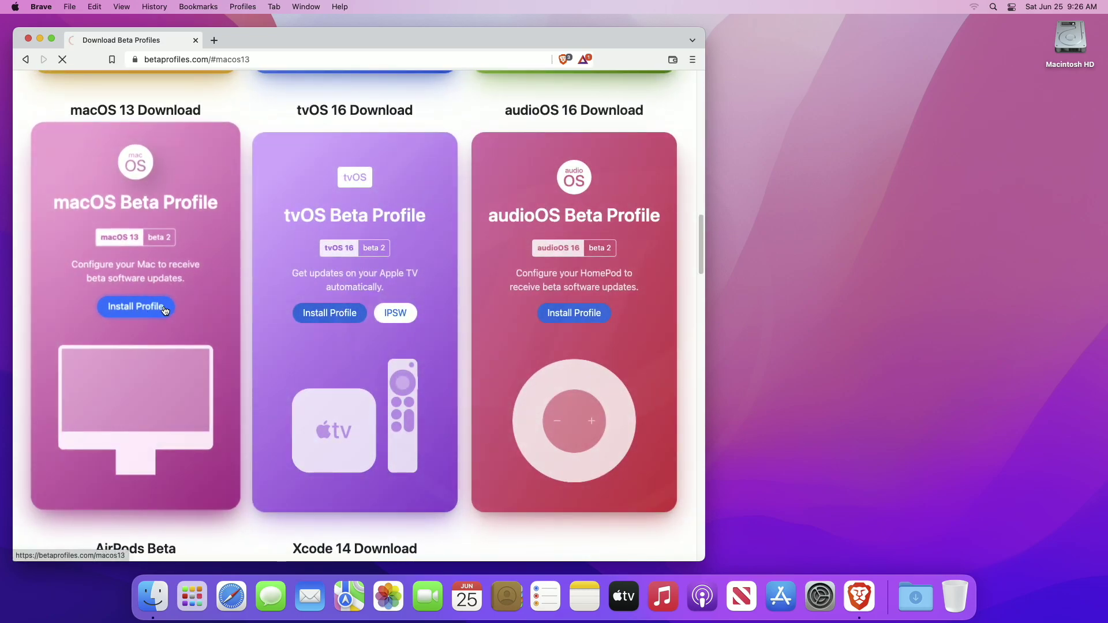
{"action": "left_click", "coordinate": [164, 307]}
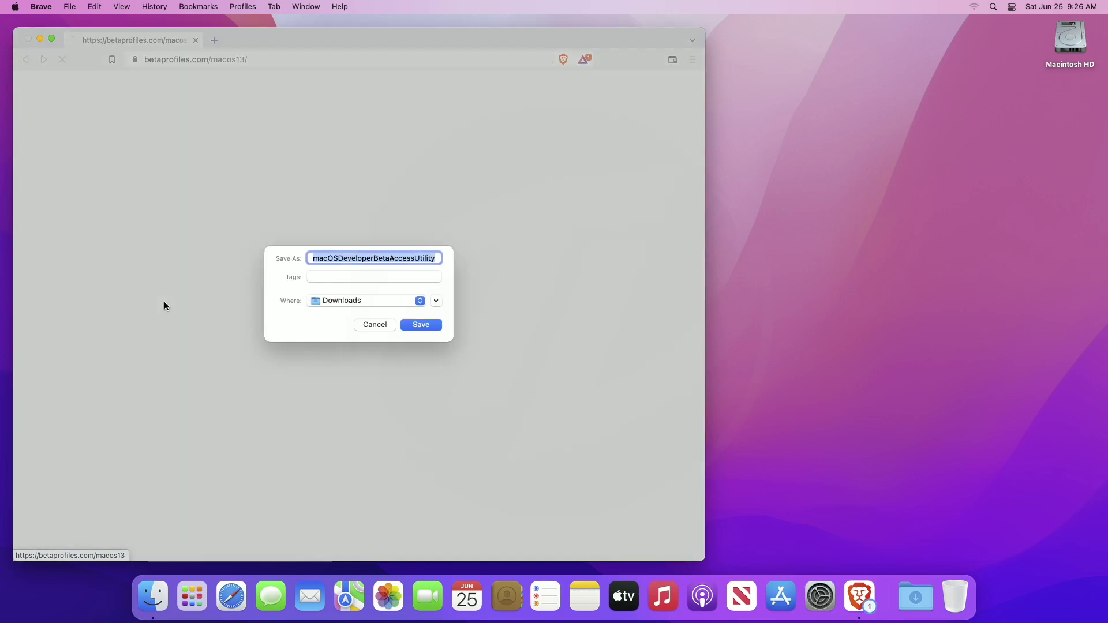
{"action": "left_click", "coordinate": [421, 324]}
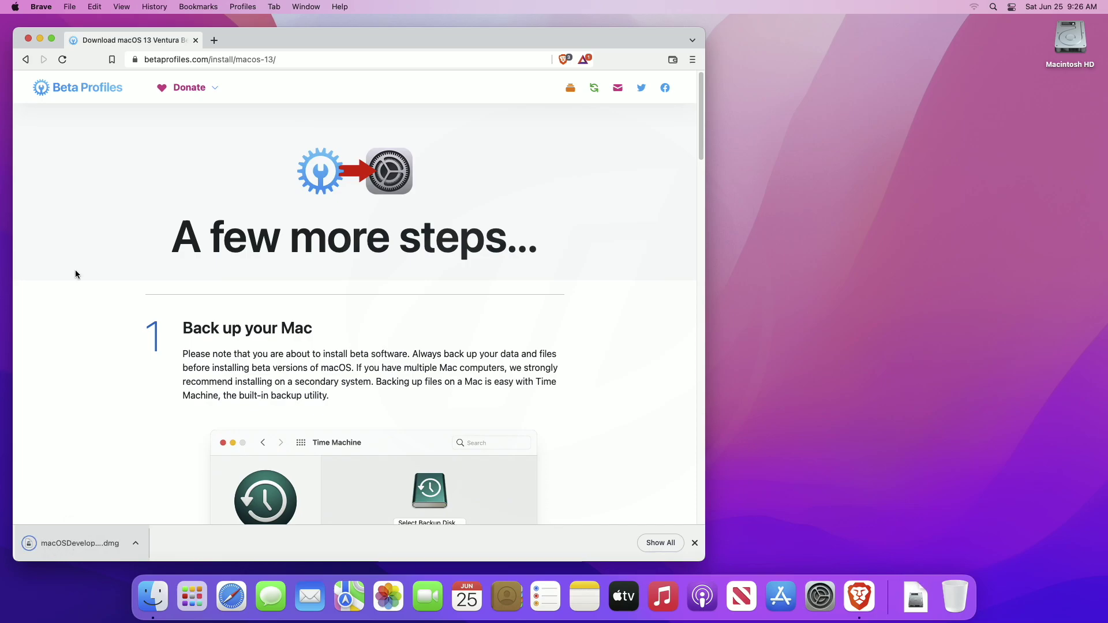
{"action": "left_click", "coordinate": [41, 6]}
{"action": "left_click", "coordinate": [49, 176]}
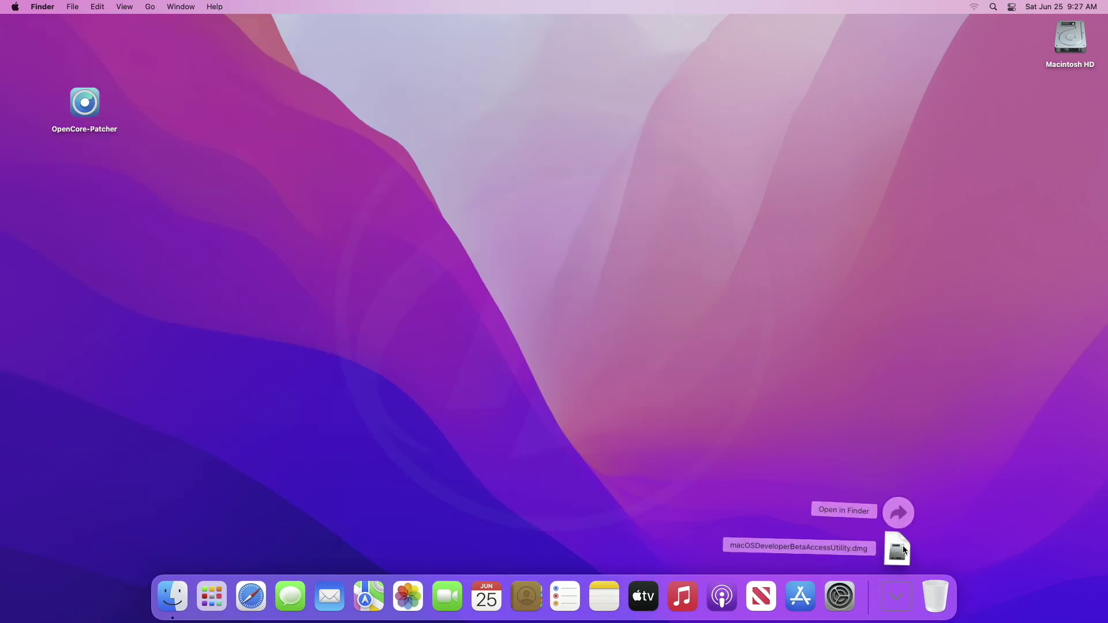
Open the beta access utility disk image and launch its installer package
{"action": "left_click", "coordinate": [898, 547]}
{"action": "right_click", "coordinate": [341, 128]}
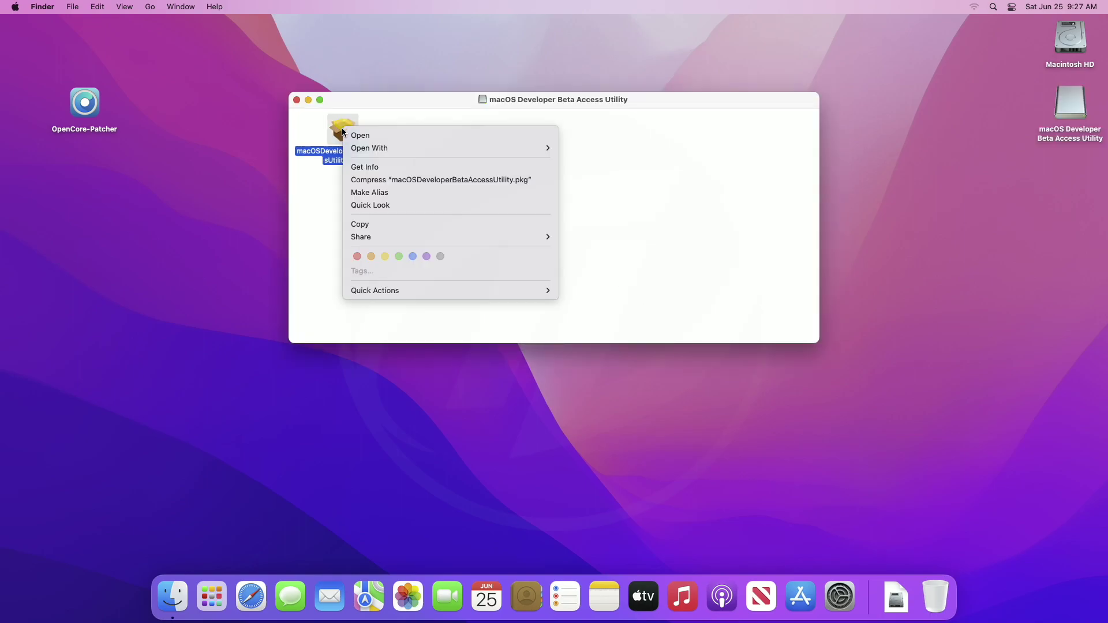
{"action": "left_click", "coordinate": [358, 132]}
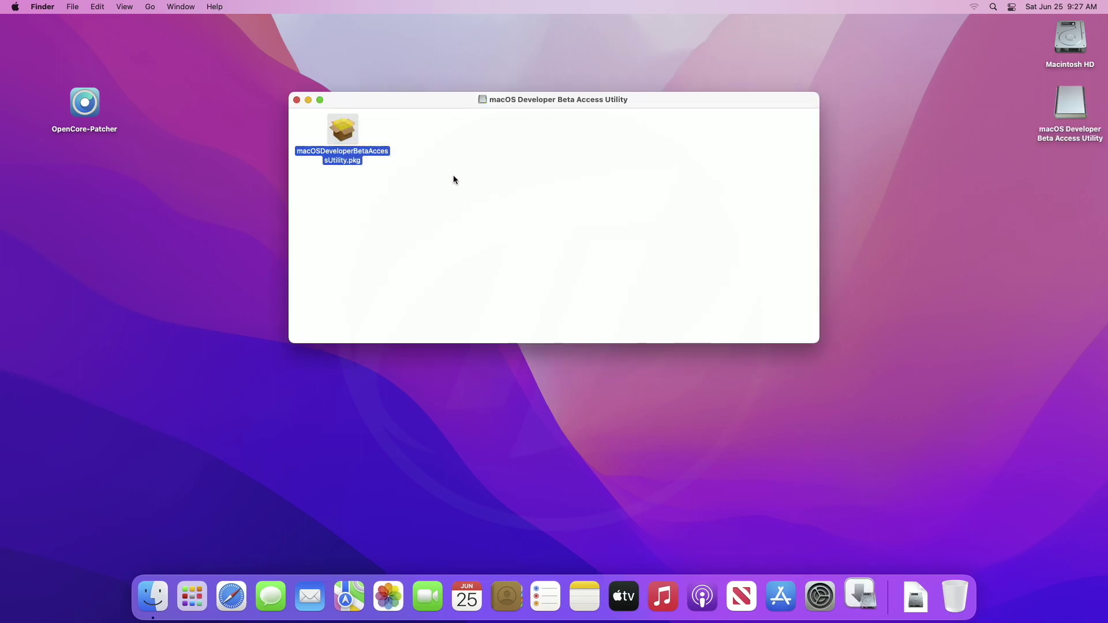
Accept the licence and install onto Macintosh HD, authorising with the admin password
{"action": "left_click", "coordinate": [711, 383]}
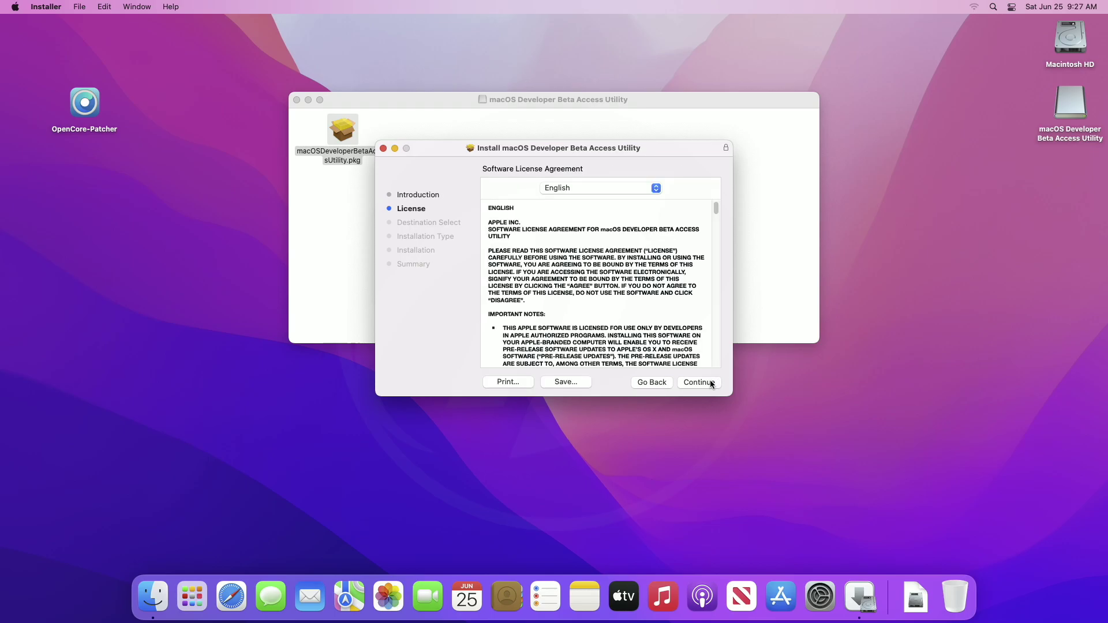
{"action": "left_click", "coordinate": [681, 382]}
{"action": "left_click", "coordinate": [652, 302]}
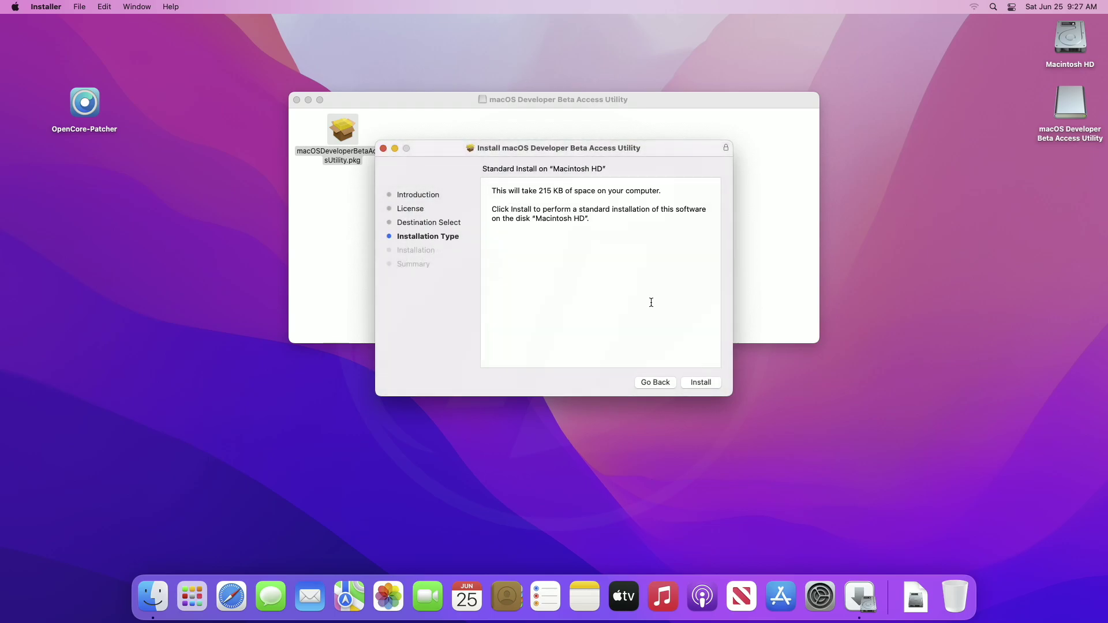
{"action": "left_click", "coordinate": [700, 382]}
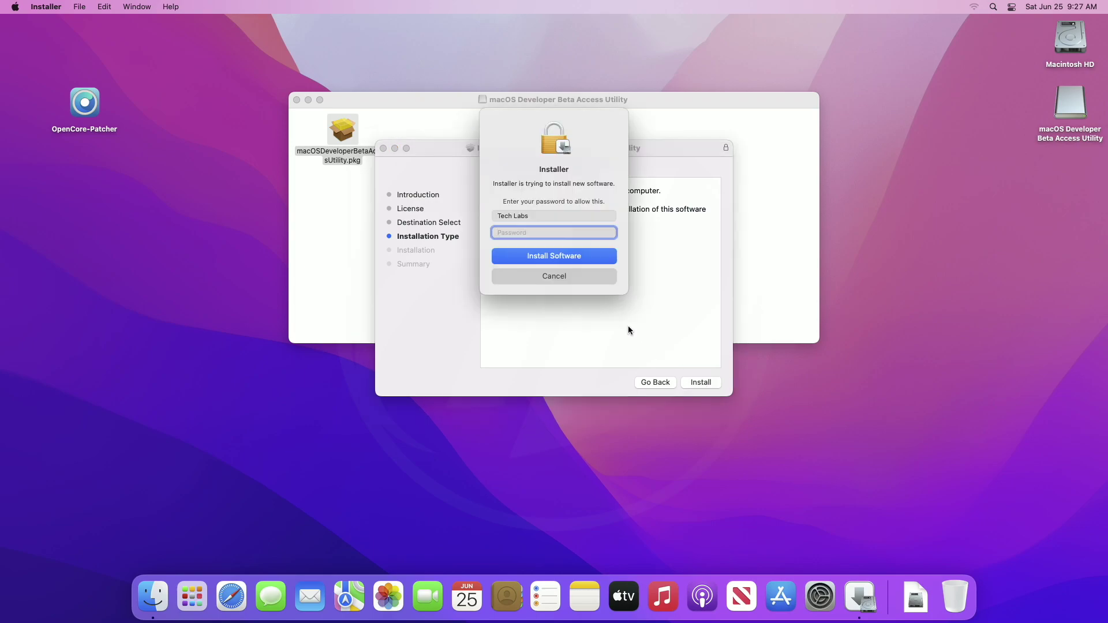
{"action": "type", "text": "••••"}
{"action": "key", "text": "Return"}
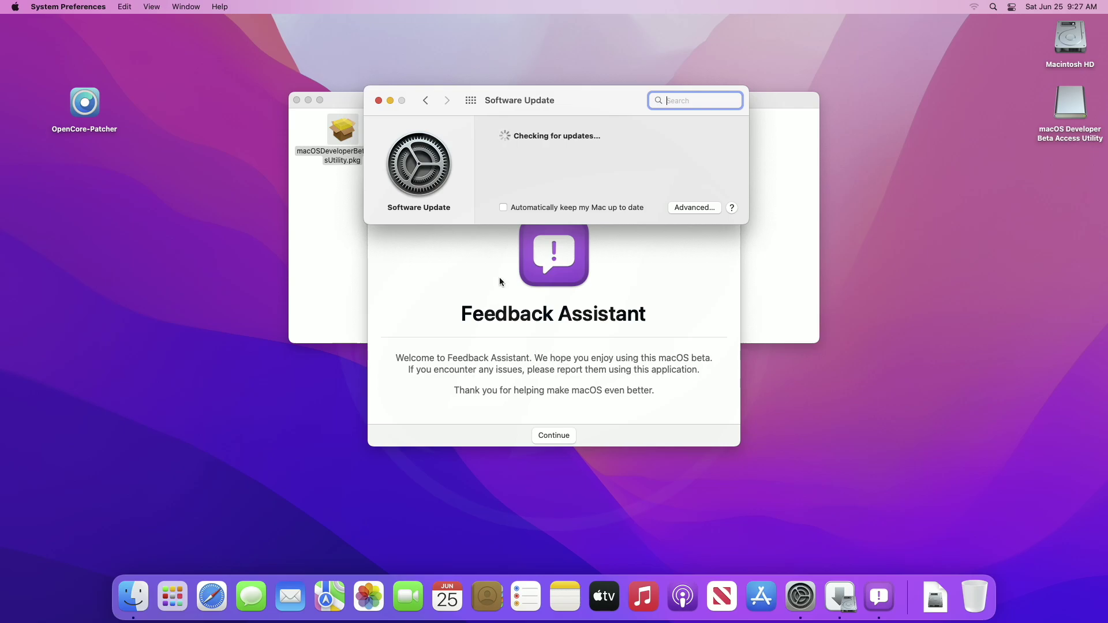
Close Feedback Assistant, move the utility installer to Trash, and start the macOS Ventura 13.0 beta upgrade
{"action": "left_click", "coordinate": [500, 281]}
{"action": "left_click", "coordinate": [379, 185]}
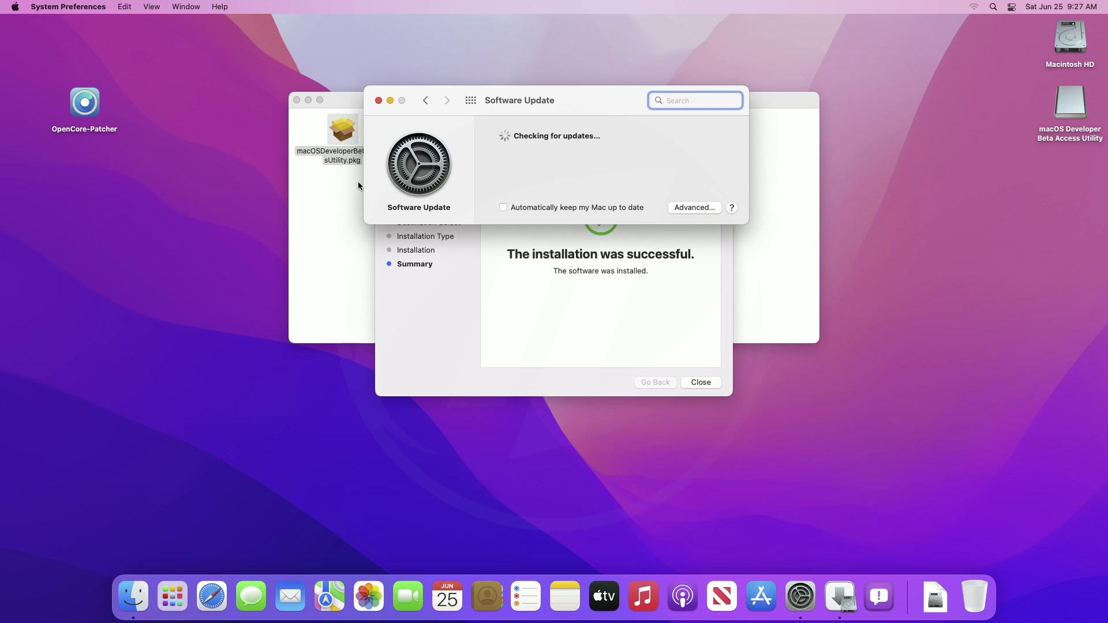
{"action": "left_click", "coordinate": [694, 384]}
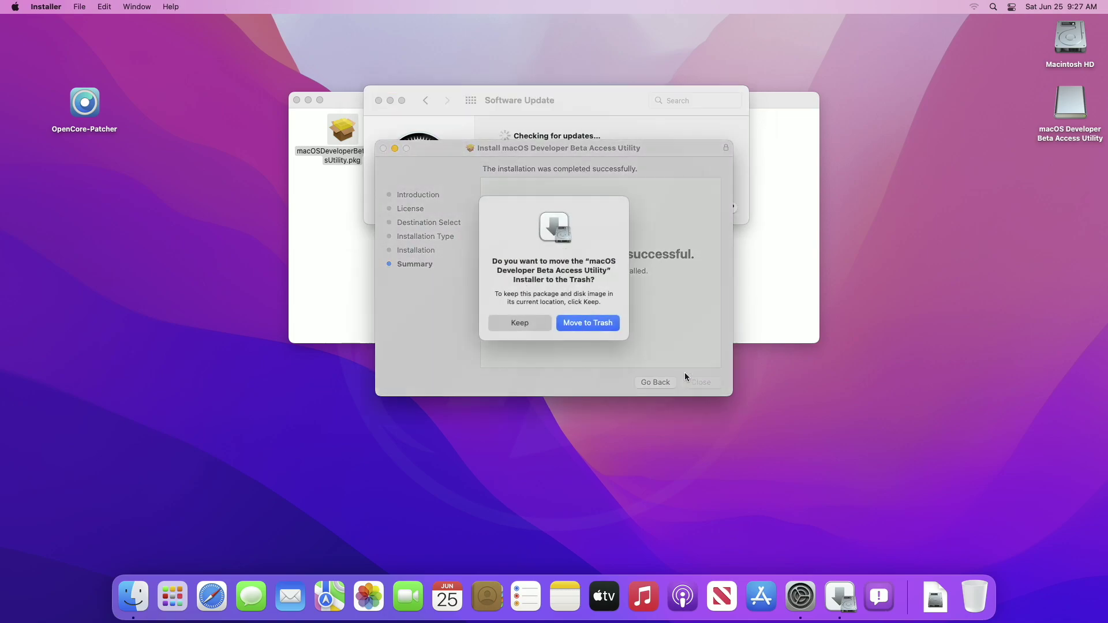
{"action": "left_click", "coordinate": [567, 324]}
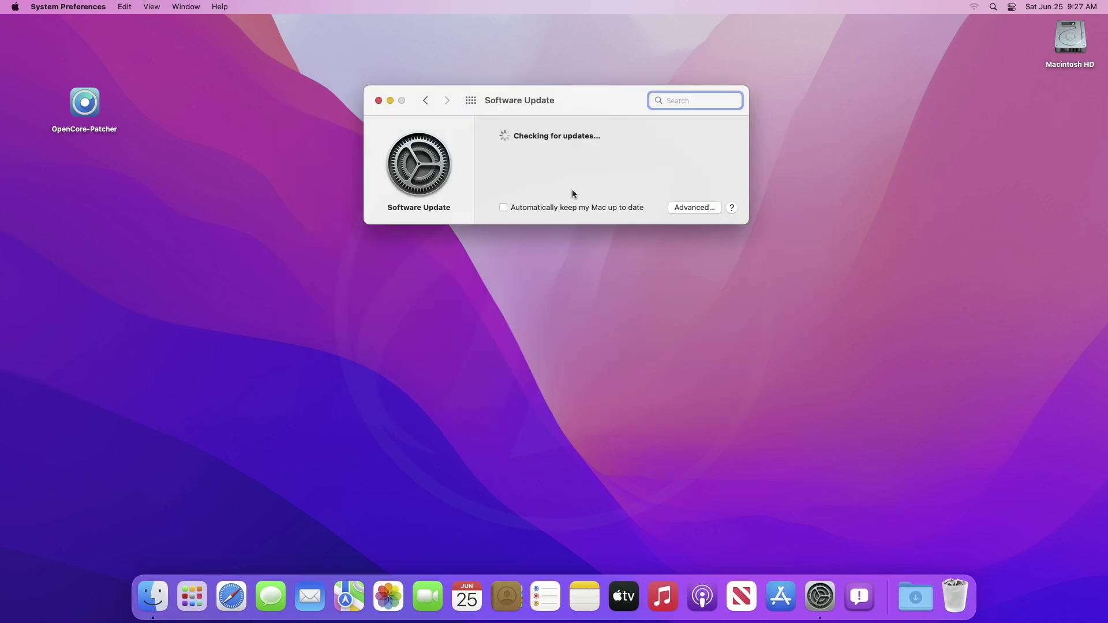
{"action": "left_click_drag", "start_coordinate": [580, 105], "coordinate": [579, 105]}
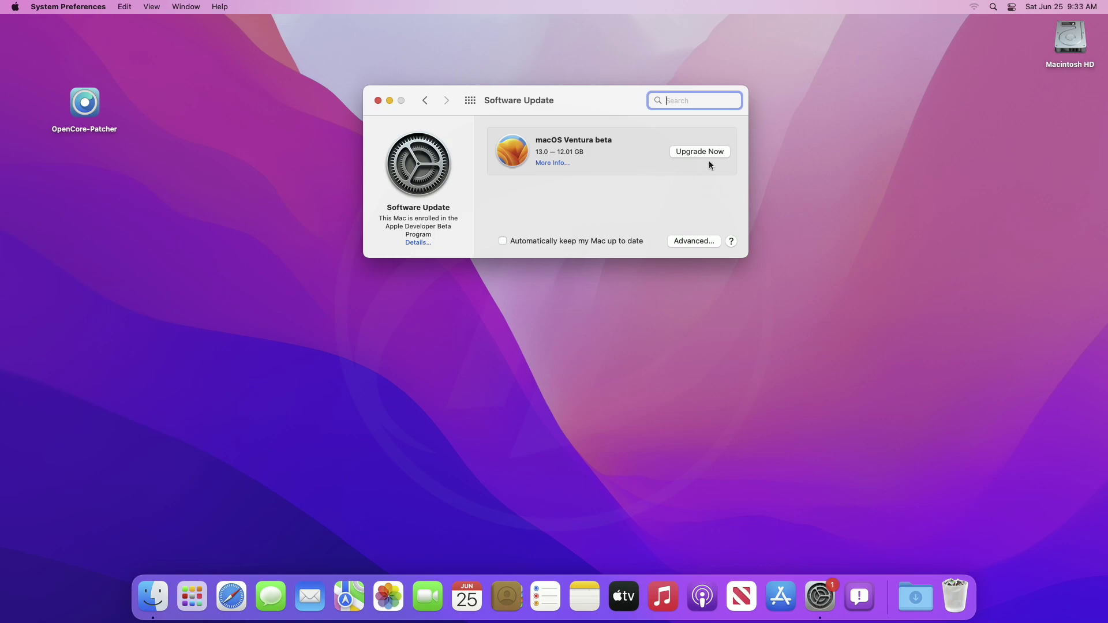
{"action": "left_click", "coordinate": [710, 154]}
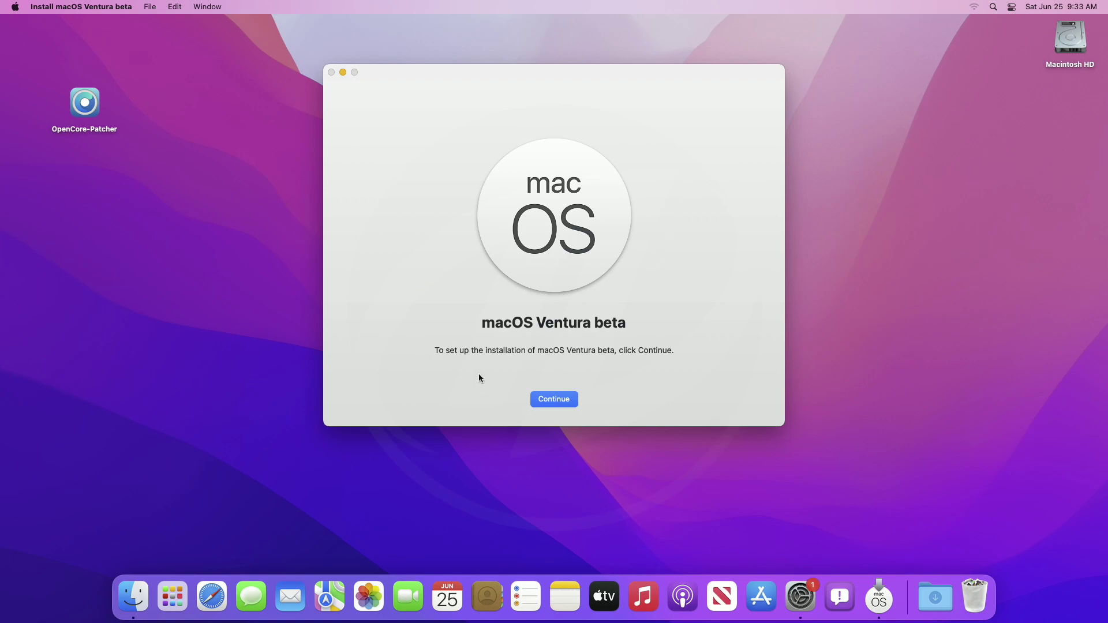
Move past the Ventura beta installer welcome and agree to the licence terms
{"action": "left_click", "coordinate": [570, 400]}
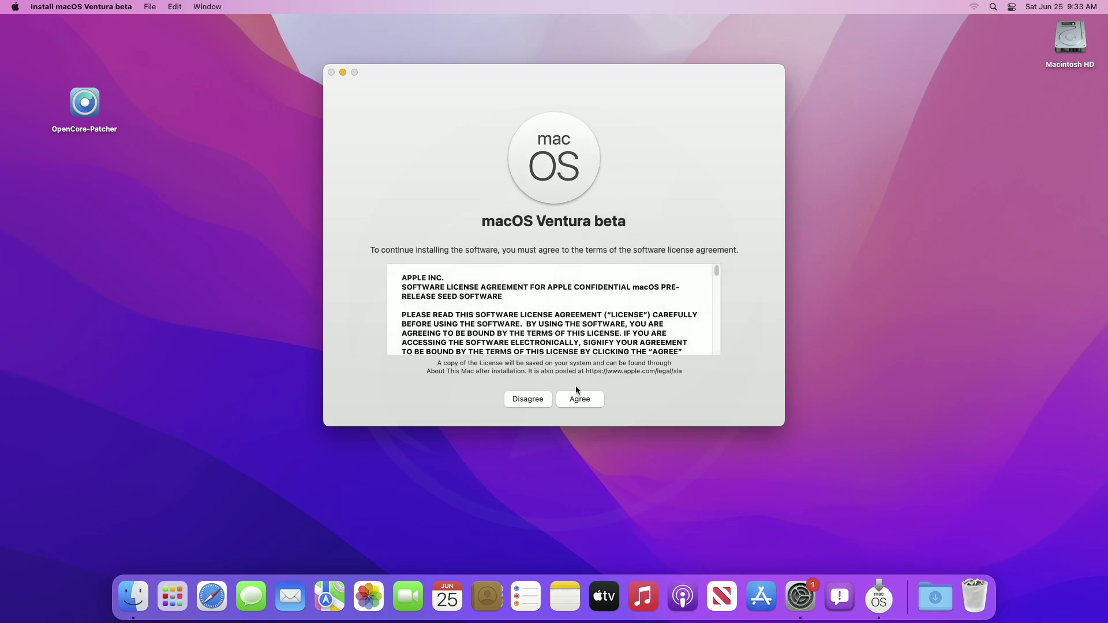
{"action": "left_click", "coordinate": [578, 398]}
{"action": "left_click", "coordinate": [590, 290]}
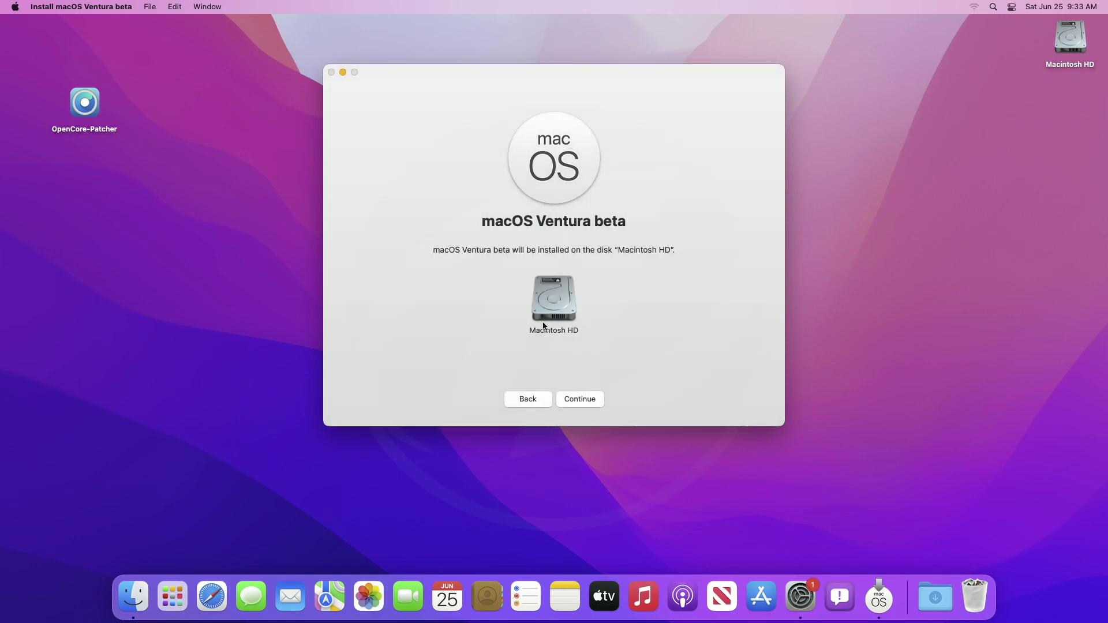
Start installing macOS Ventura beta on Macintosh HD, authorising with the admin password
{"action": "left_click", "coordinate": [584, 398]}
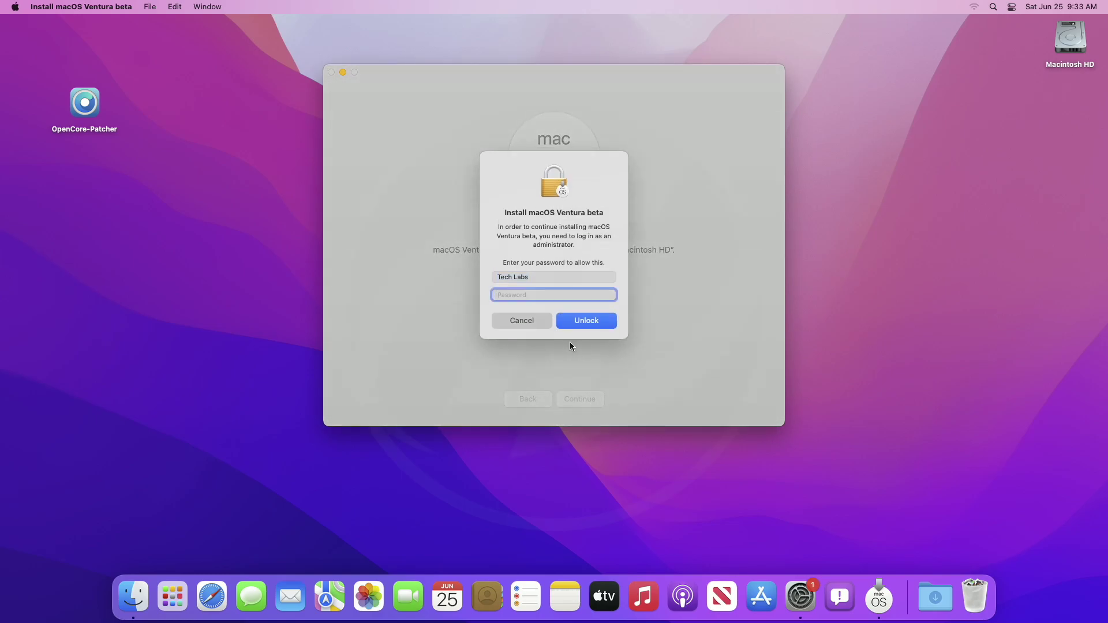
{"action": "type", "text": "•••••"}
{"action": "key", "text": "Return"}
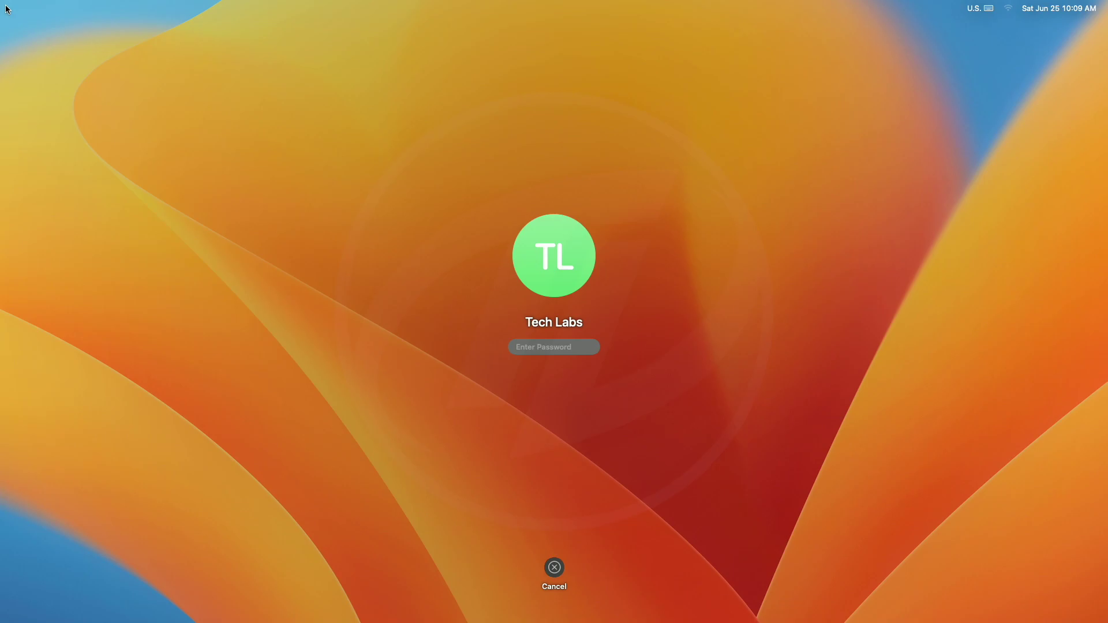
Log in to Ventura with the account password and dismiss the Feedback Assistant welcome window
{"action": "type", "text": "••••"}
{"action": "key", "text": "Return"}
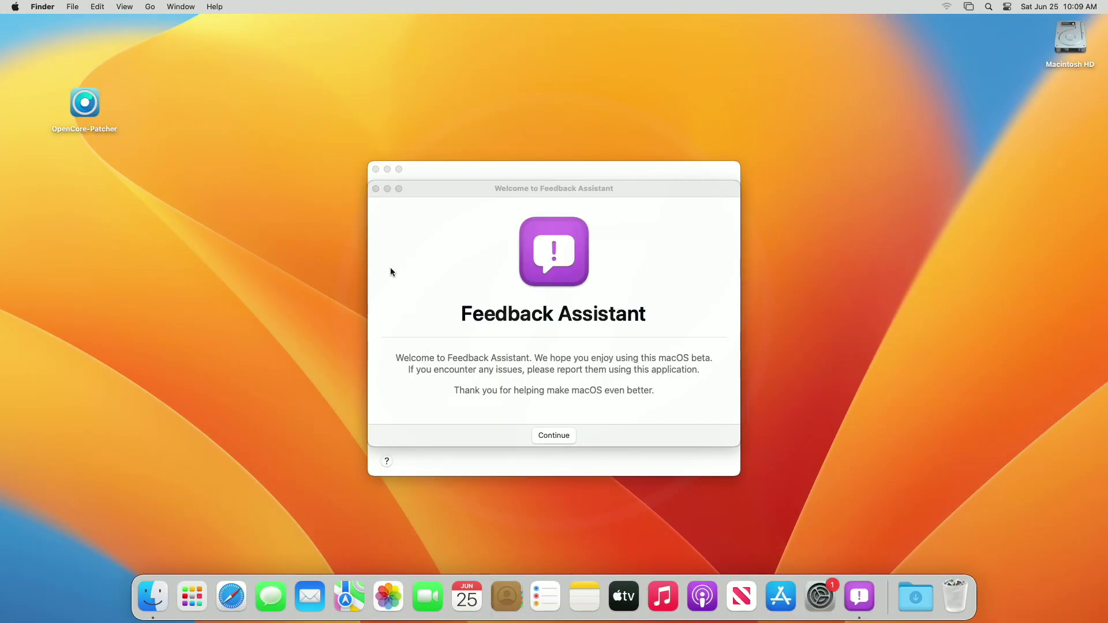
{"action": "left_click", "coordinate": [375, 188]}
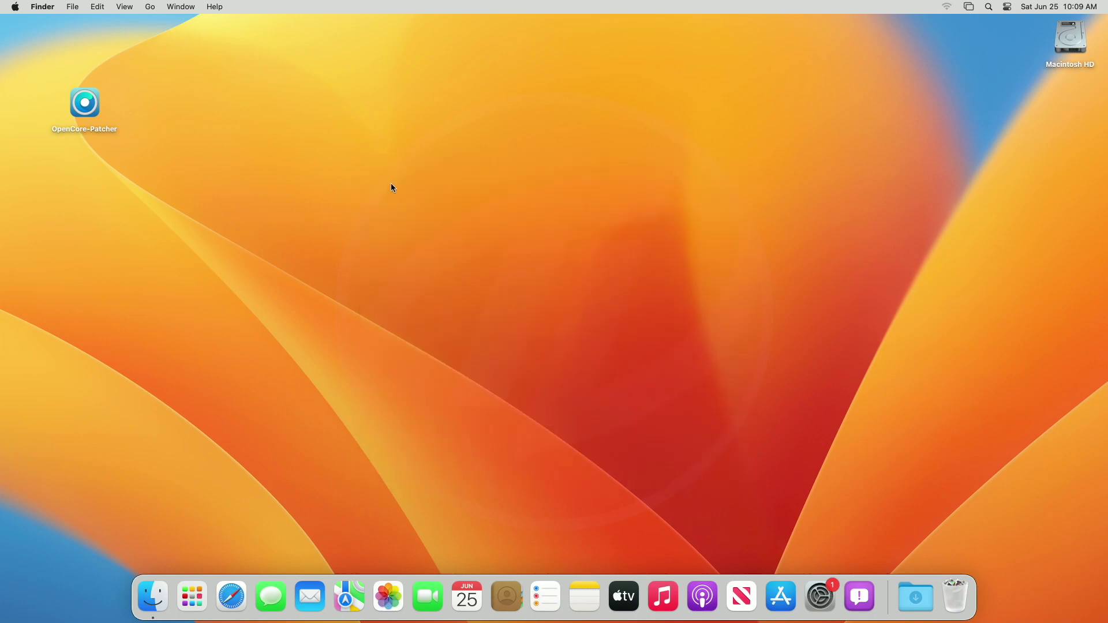
Tidy up the desktop icons, then show About This Mac confirming Mac mini on Ventura 13.0
{"action": "right_click", "coordinate": [438, 216]}
{"action": "left_click", "coordinate": [483, 296]}
{"action": "left_click", "coordinate": [15, 6]}
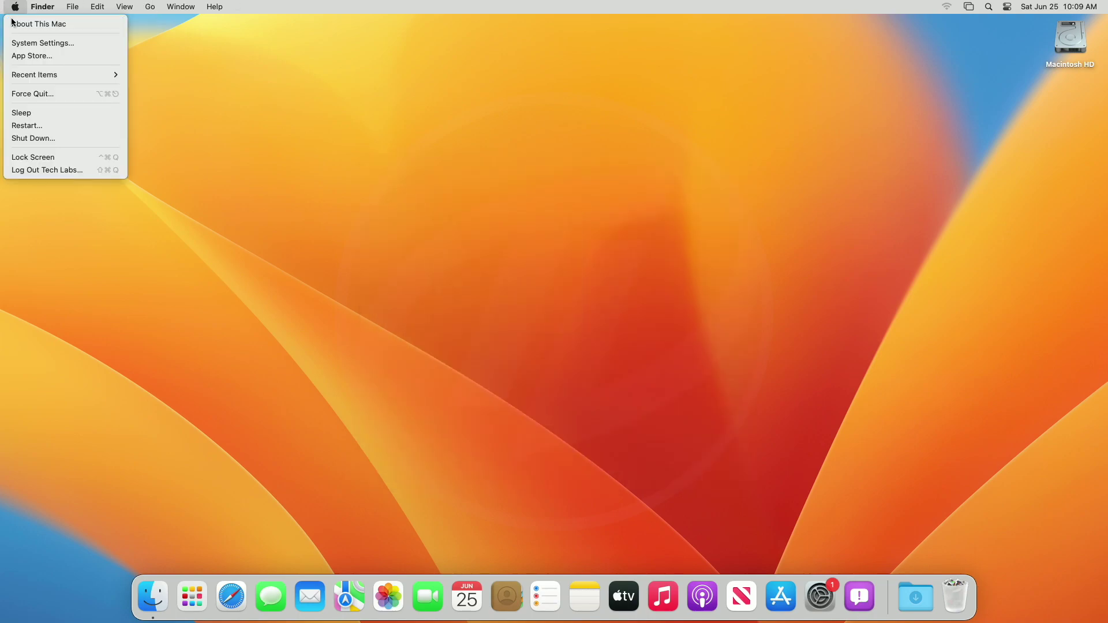
{"action": "left_click", "coordinate": [280, 151]}
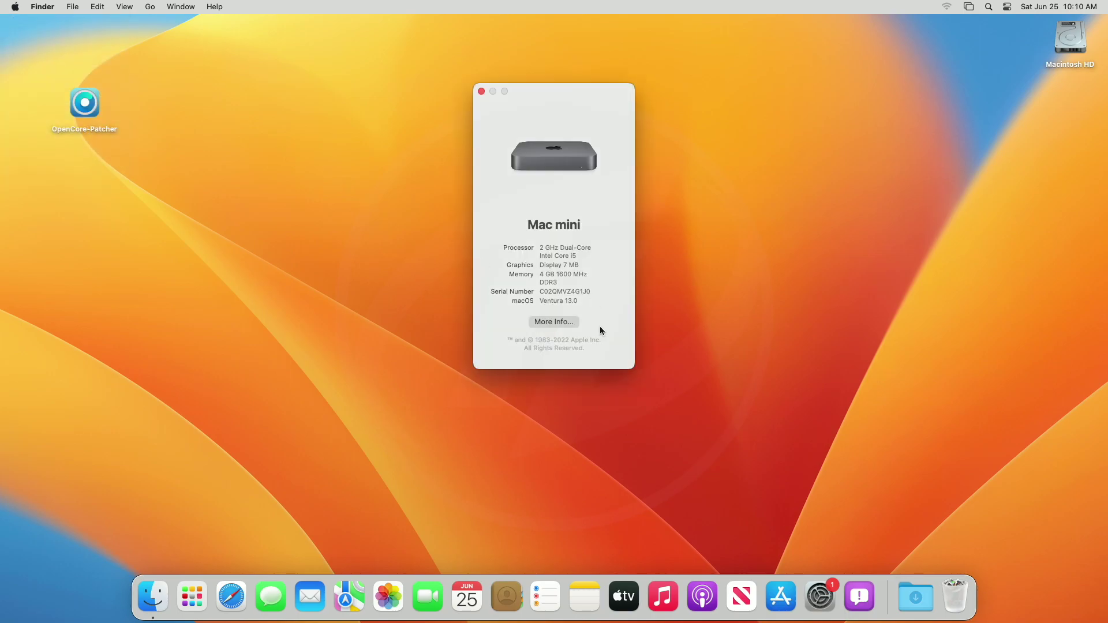